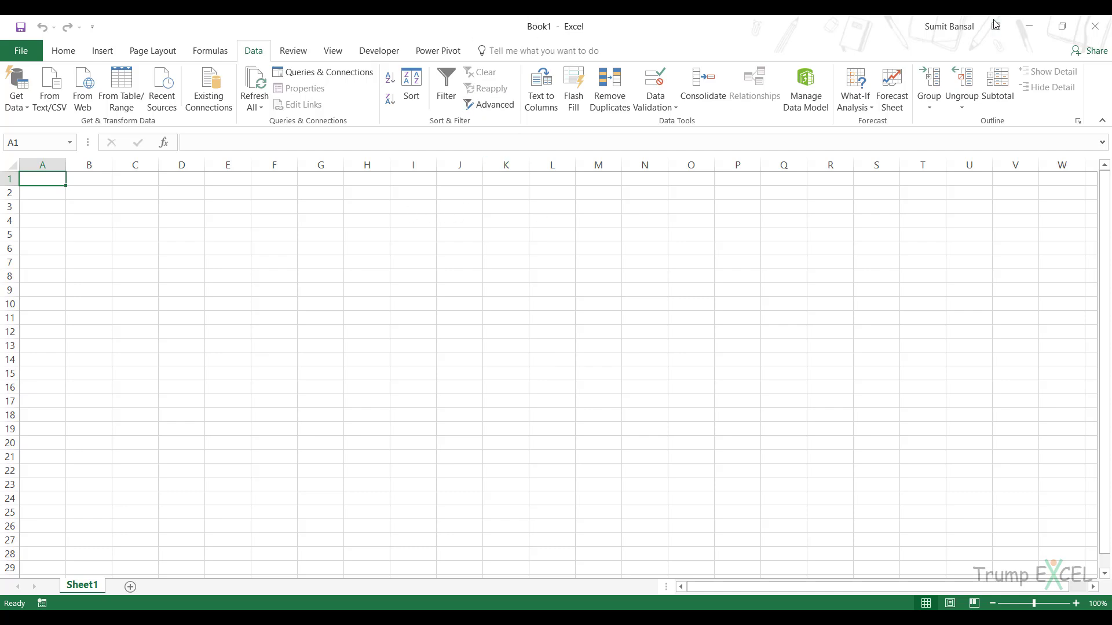
Check the table's name in the East Data.xlsx workbook from the desktop, then close it and return to the Book1 workbook.
{"action": "left_click", "coordinate": [1028, 26]}
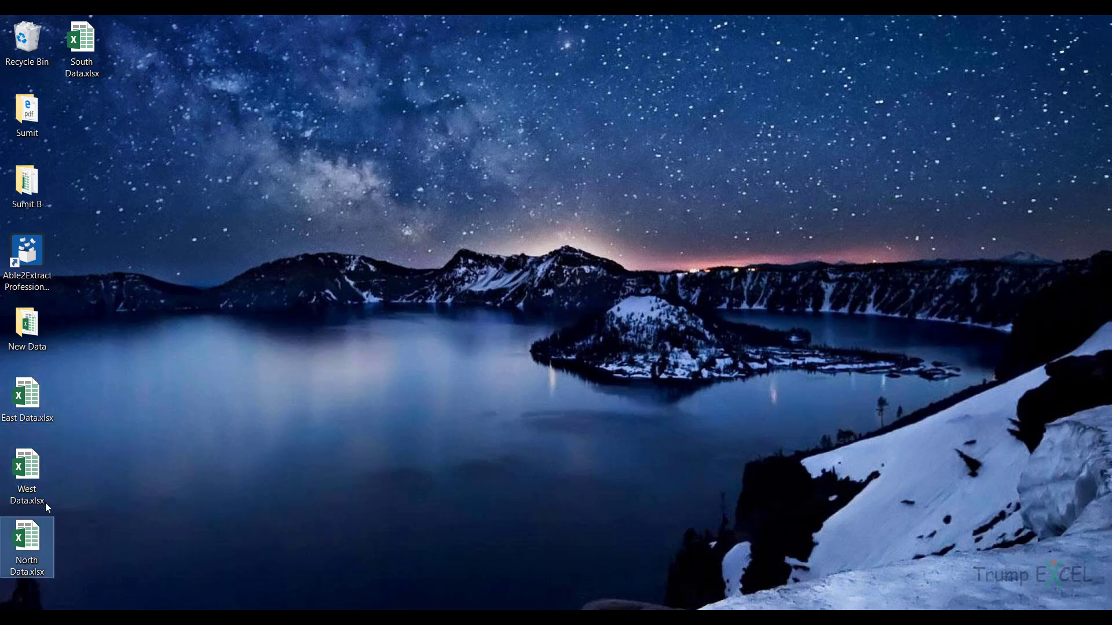
{"action": "double_click", "coordinate": [81, 62]}
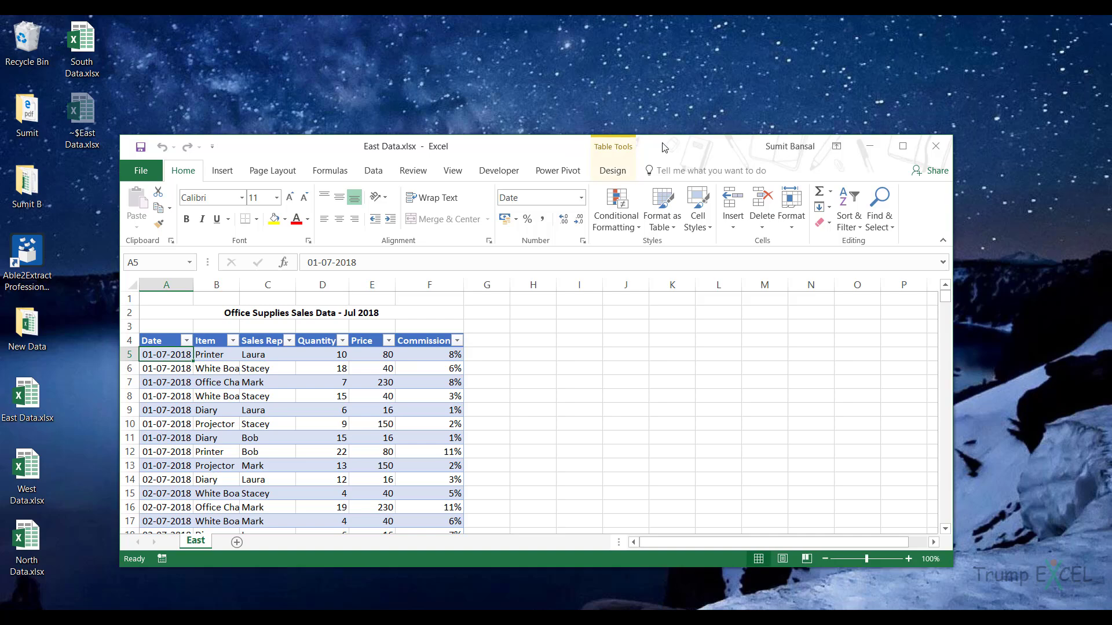
{"action": "double_click", "coordinate": [663, 148]}
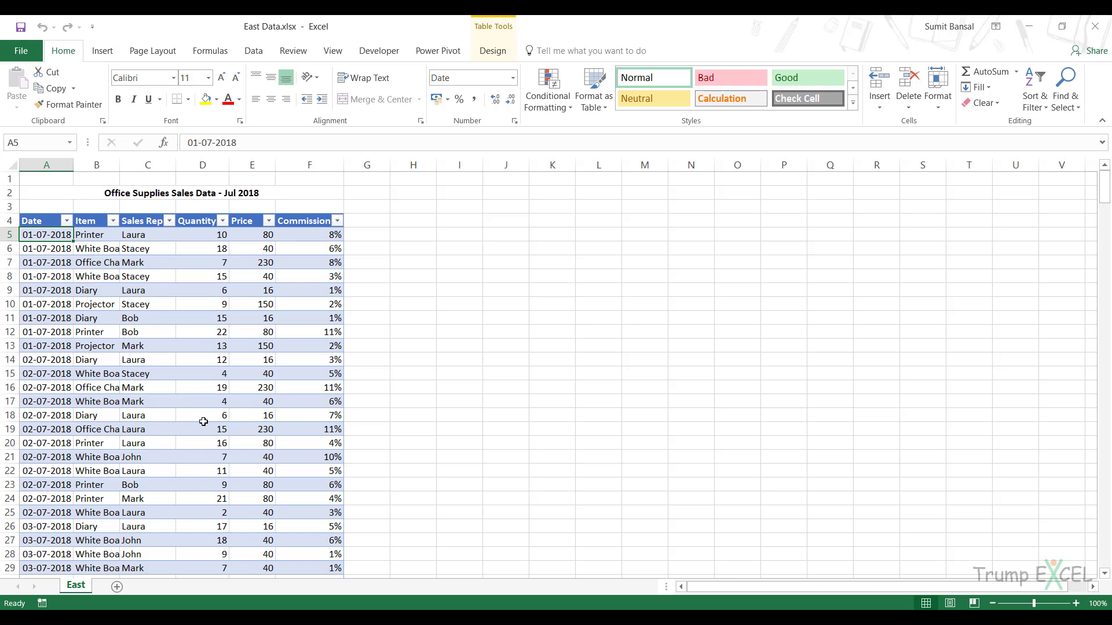
{"action": "left_click", "coordinate": [492, 51]}
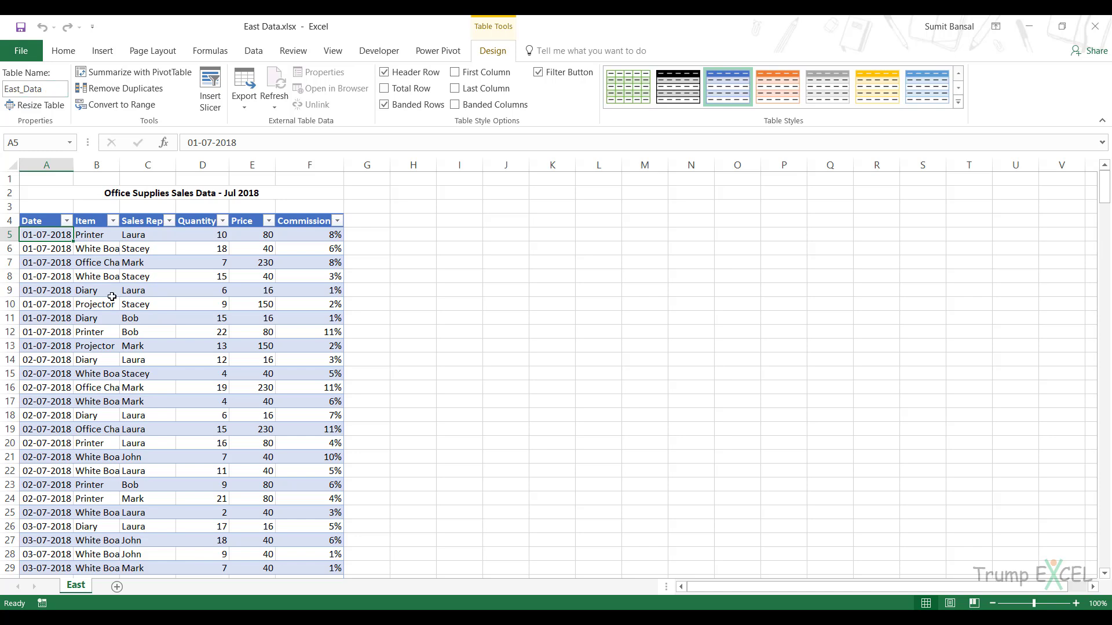
{"action": "left_click", "coordinate": [1094, 26]}
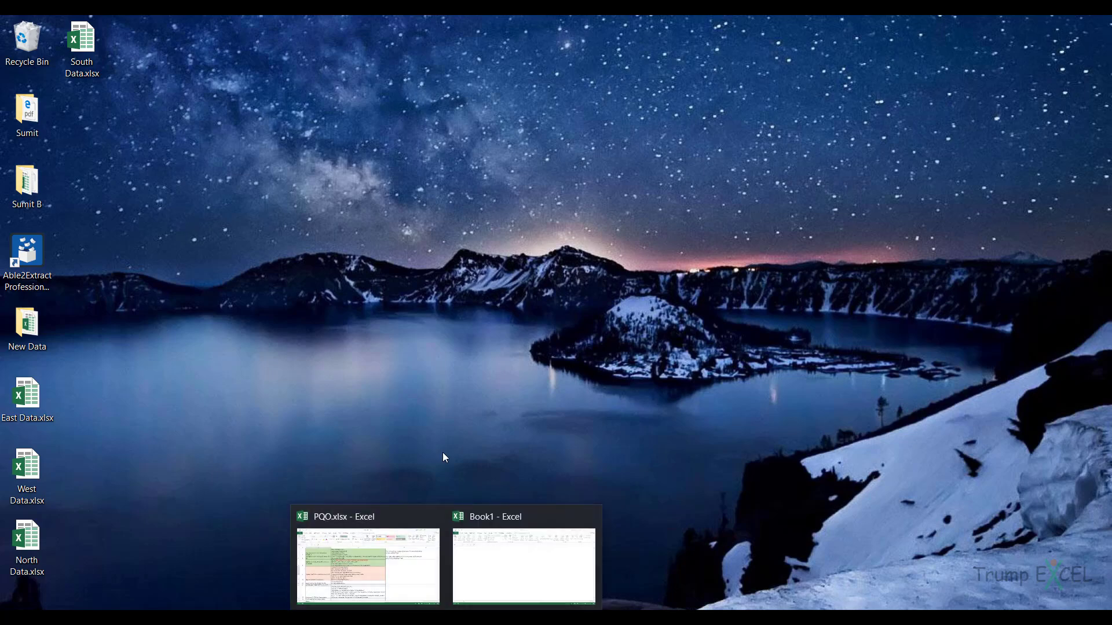
{"action": "left_click", "coordinate": [506, 558]}
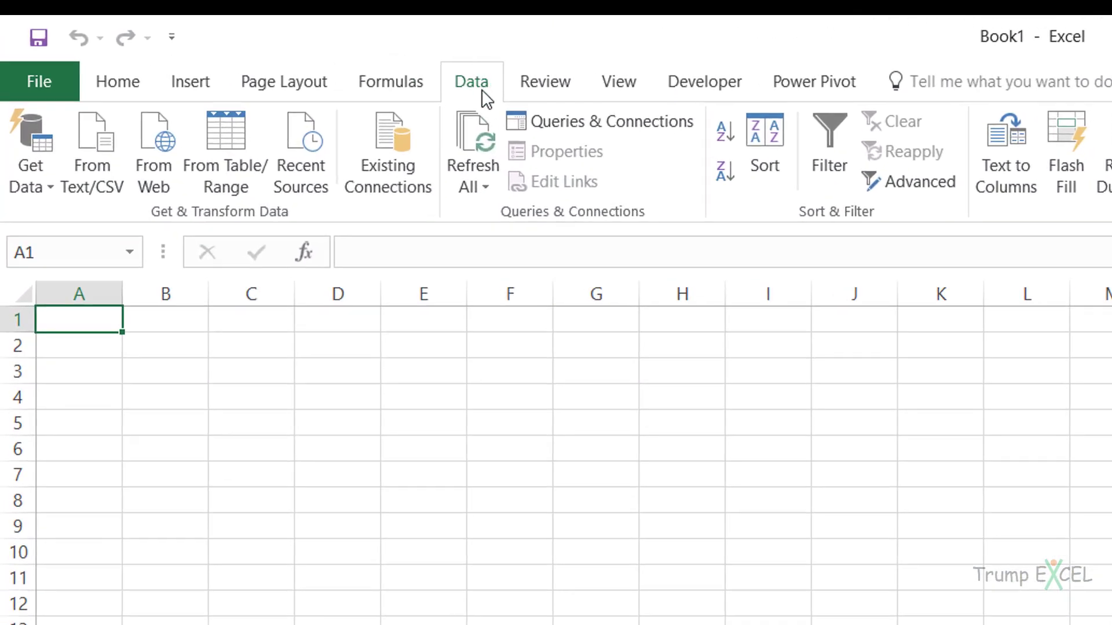
Import the East_Data table from the East Data.xlsx workbook on the desktop and open it for editing in the Query Editor.
{"action": "left_click", "coordinate": [49, 190]}
{"action": "mouse_move", "coordinate": [106, 225]}
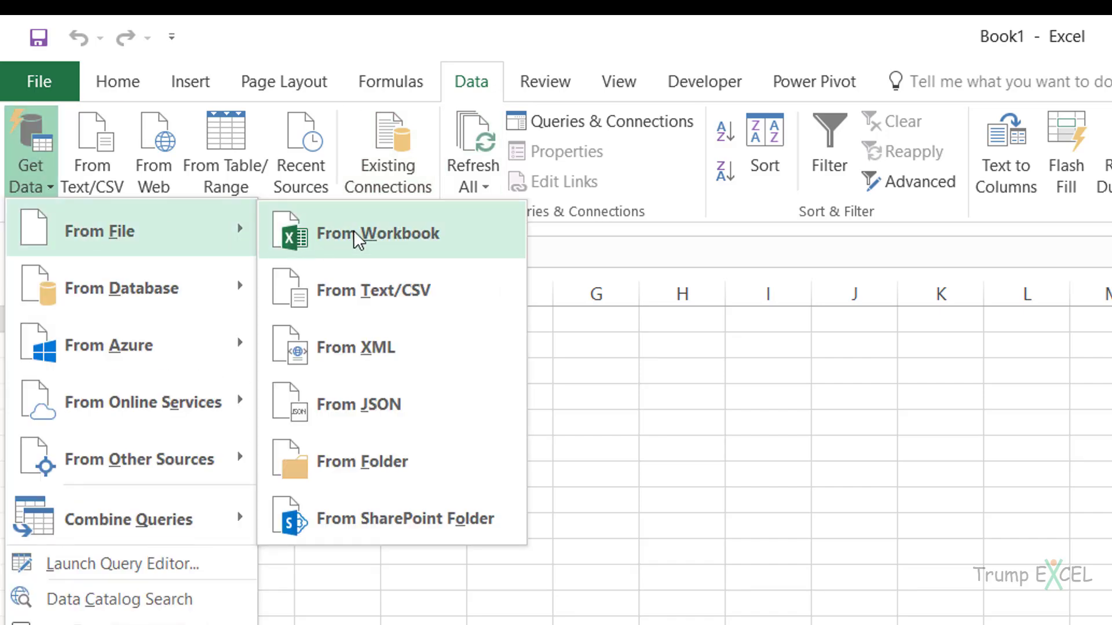
{"action": "left_click", "coordinate": [398, 231]}
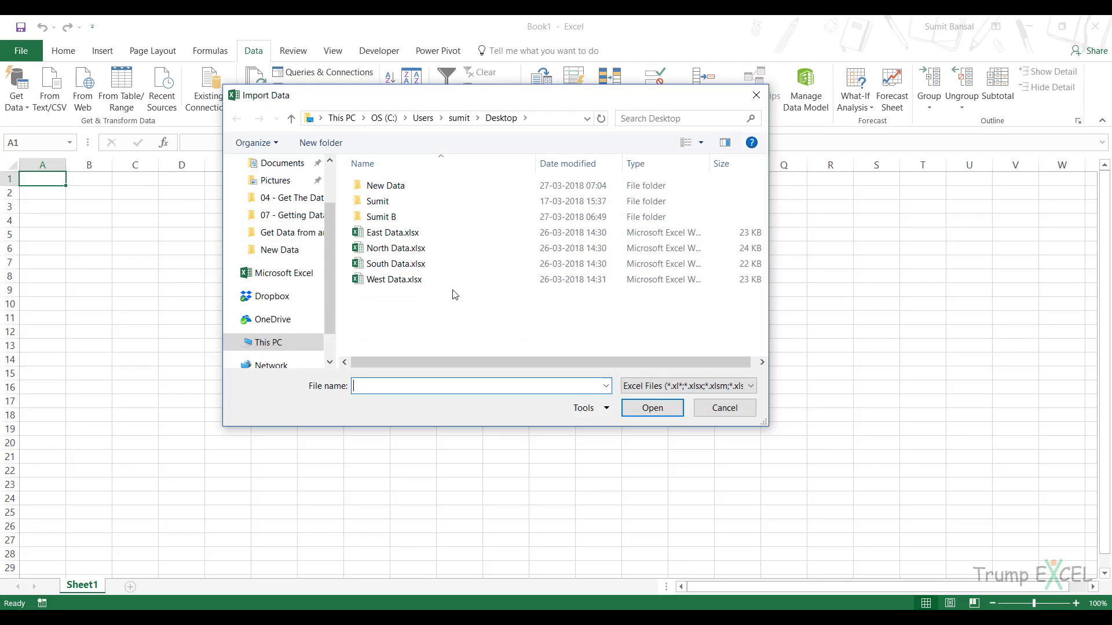
{"action": "left_click", "coordinate": [397, 234]}
{"action": "left_click", "coordinate": [641, 403]}
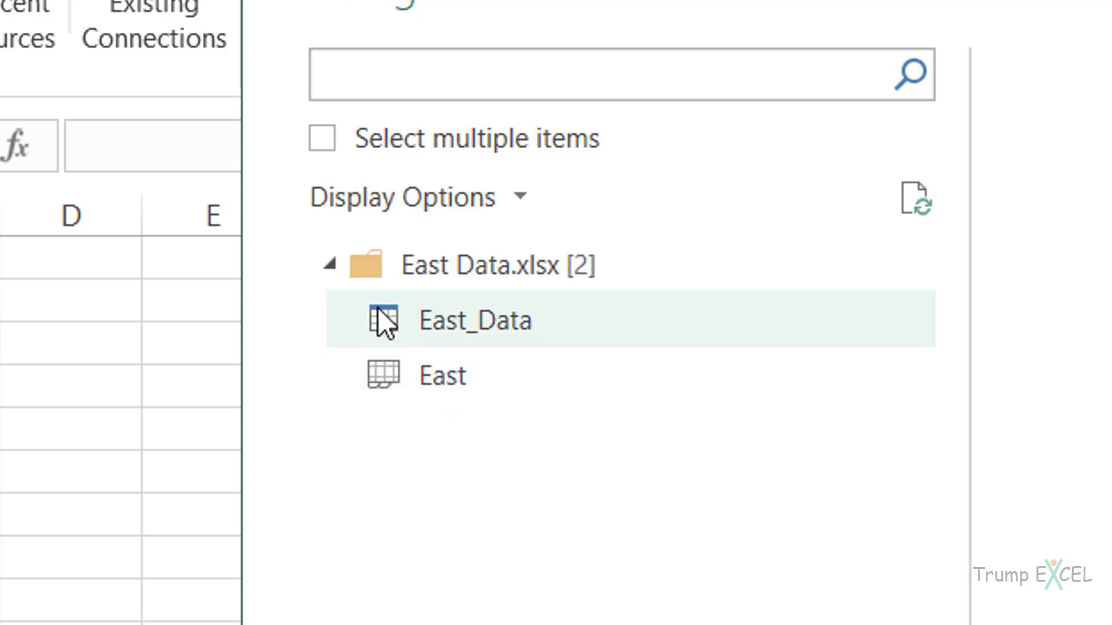
{"action": "left_click", "coordinate": [521, 391]}
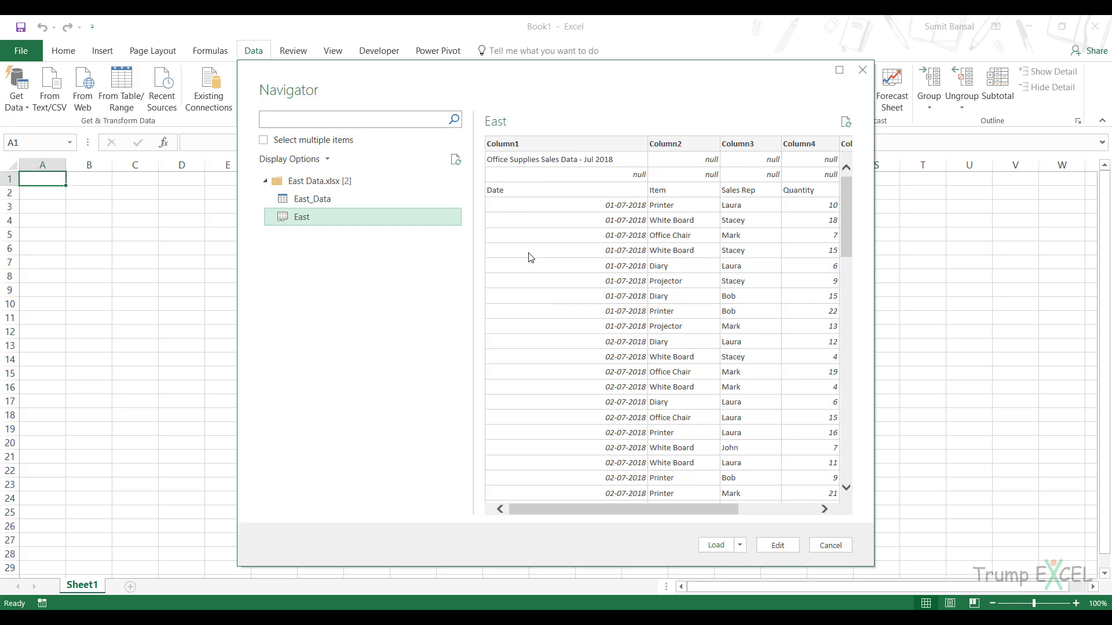
{"action": "left_click", "coordinate": [328, 207]}
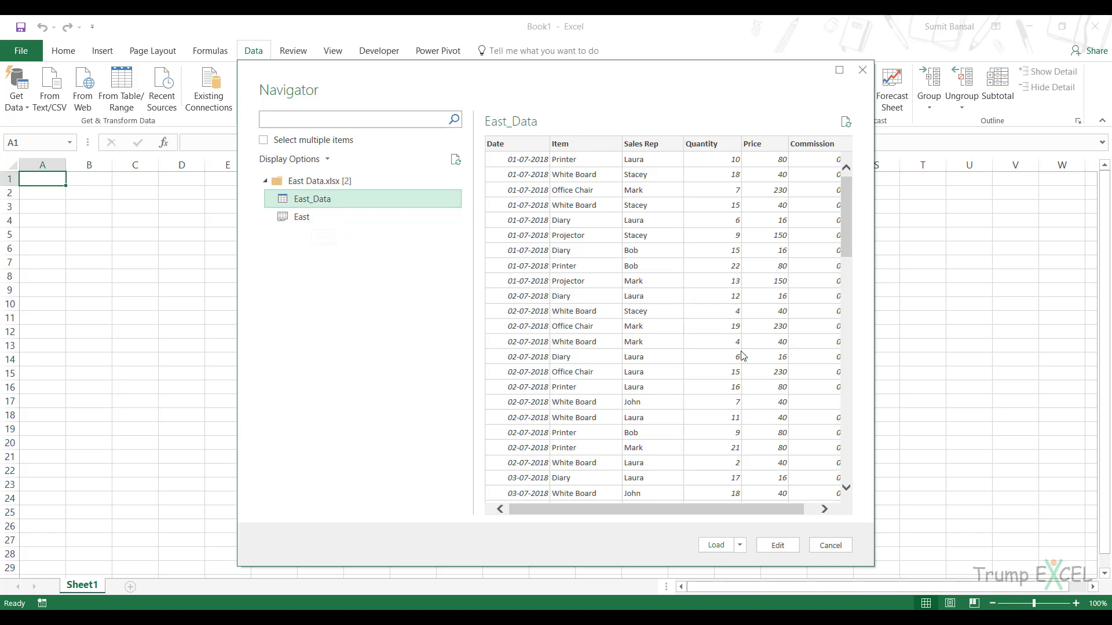
{"action": "left_click", "coordinate": [777, 545]}
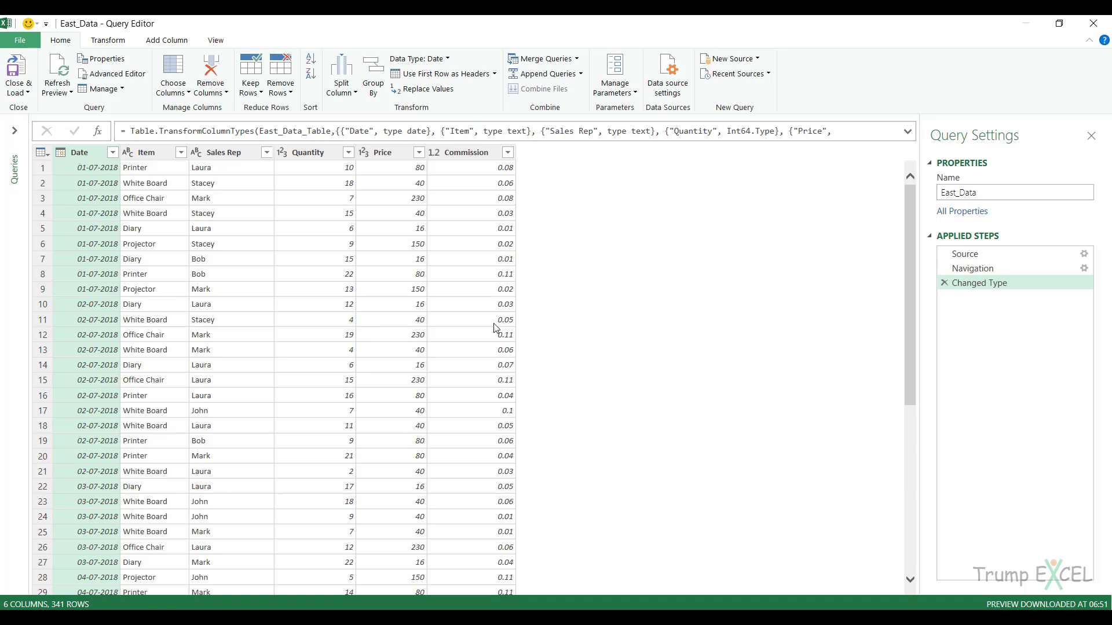
Add a custom column named Region with the formula ="East" and place it before the Date column.
{"action": "left_click", "coordinate": [166, 40]}
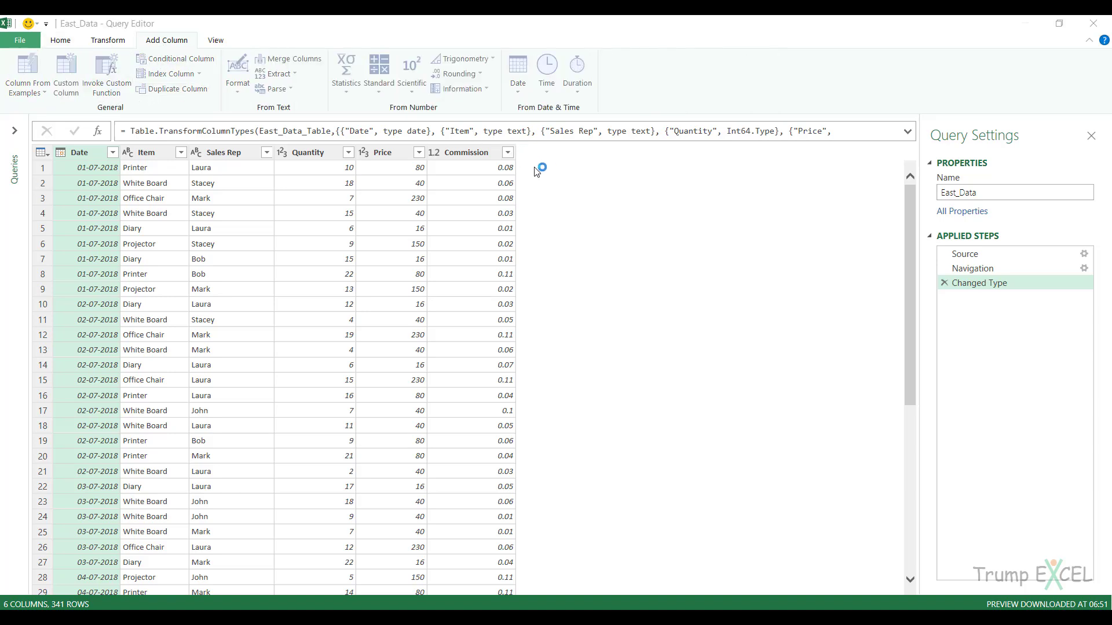
{"action": "double_click", "coordinate": [473, 235]}
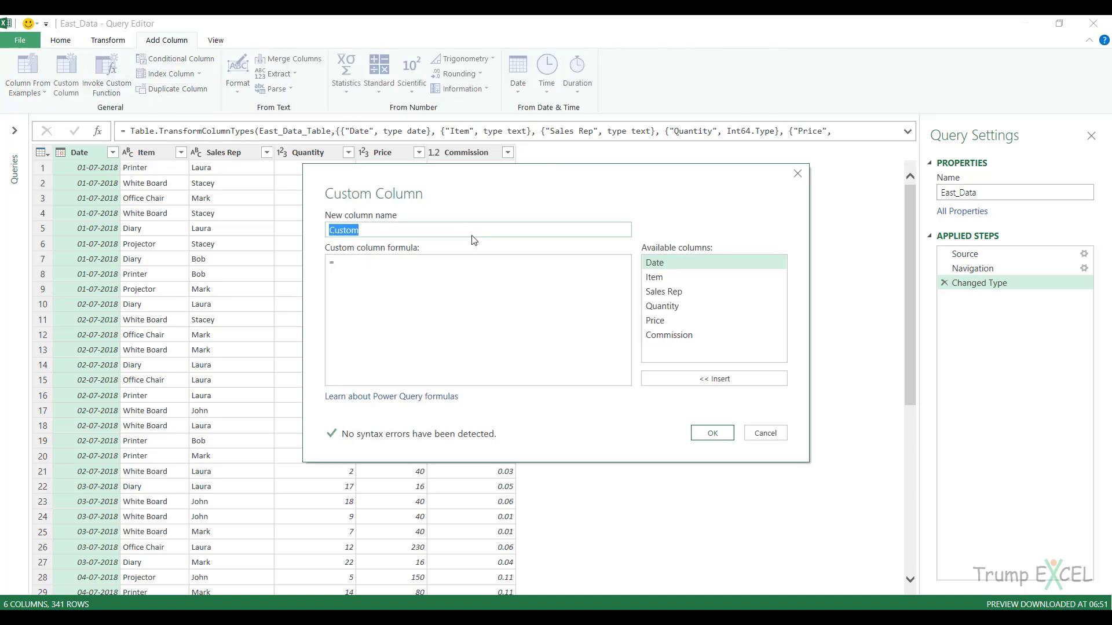
{"action": "type", "text": "Region"}
{"action": "left_click", "coordinate": [373, 264]}
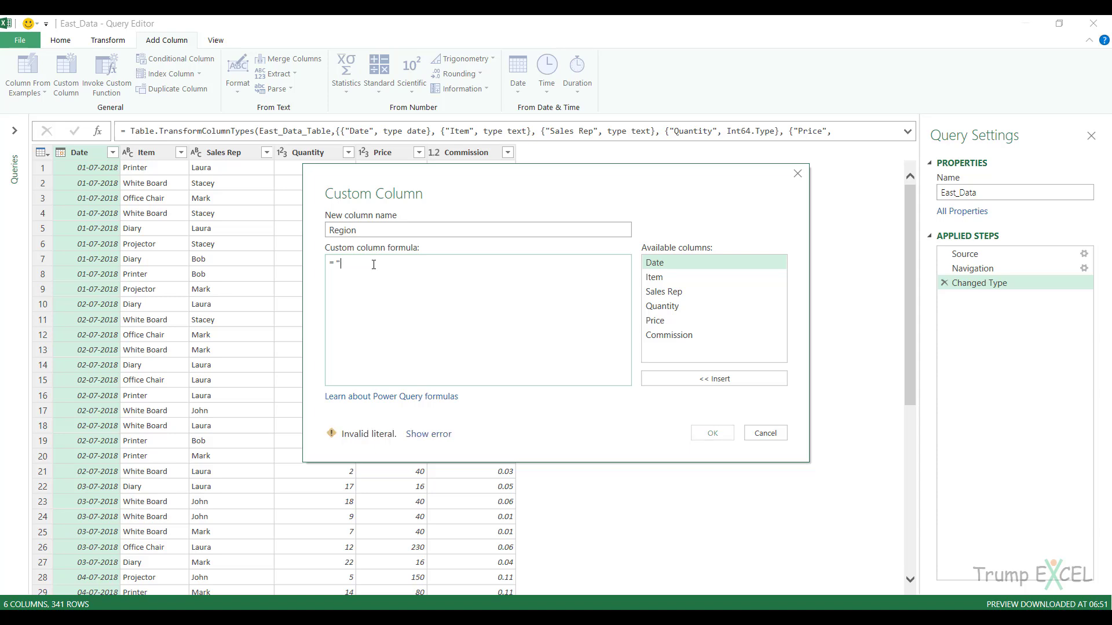
{"action": "type", "text": "\"East\""}
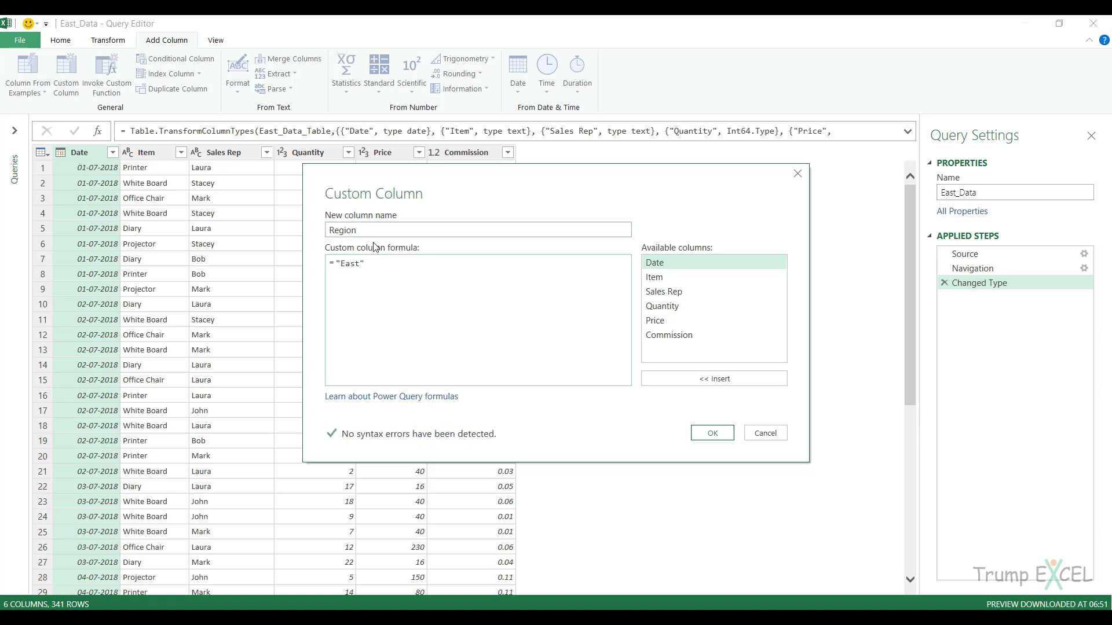
{"action": "left_click", "coordinate": [711, 433]}
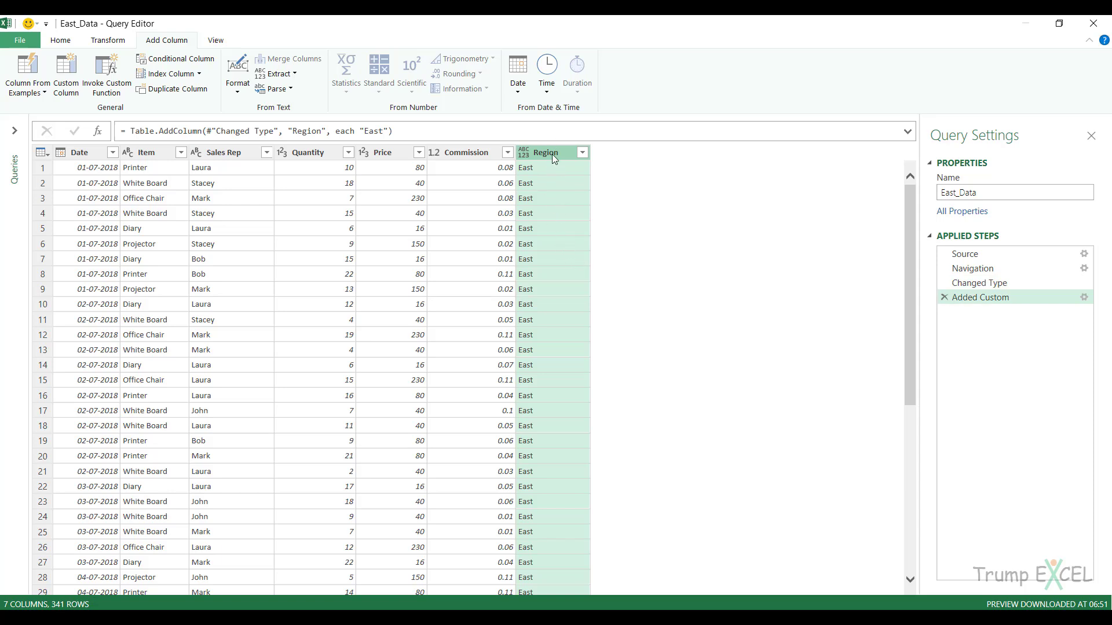
{"action": "left_click_drag", "start_coordinate": [554, 159], "coordinate": [81, 154]}
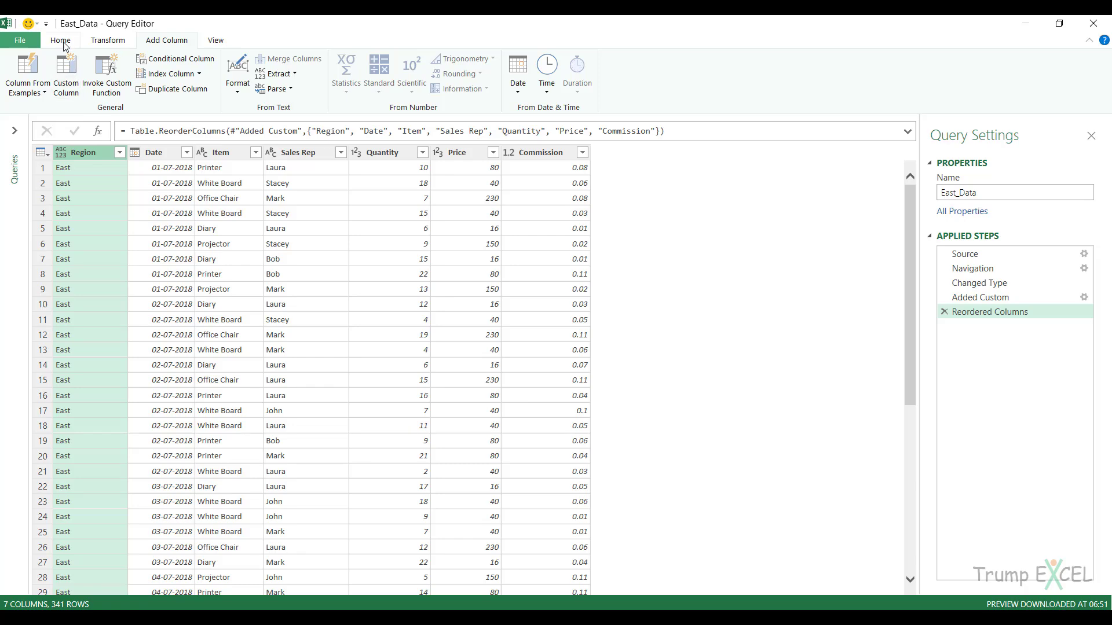
Close the Query Editor and load the East_Data query as a connection only.
{"action": "left_click", "coordinate": [20, 40]}
{"action": "left_click", "coordinate": [53, 97]}
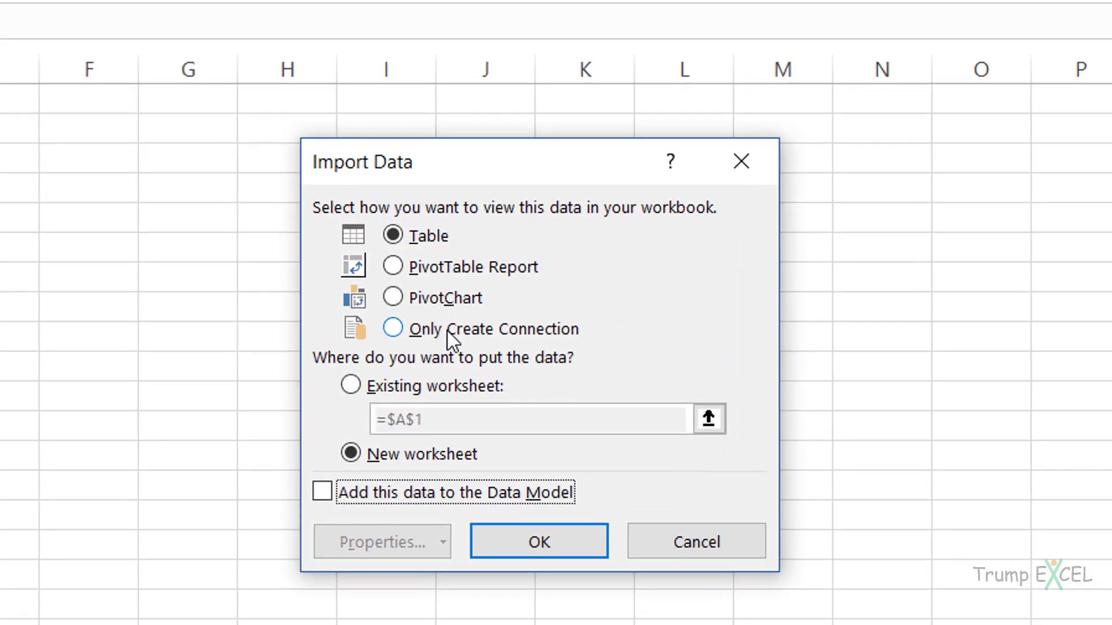
{"action": "left_click", "coordinate": [447, 331]}
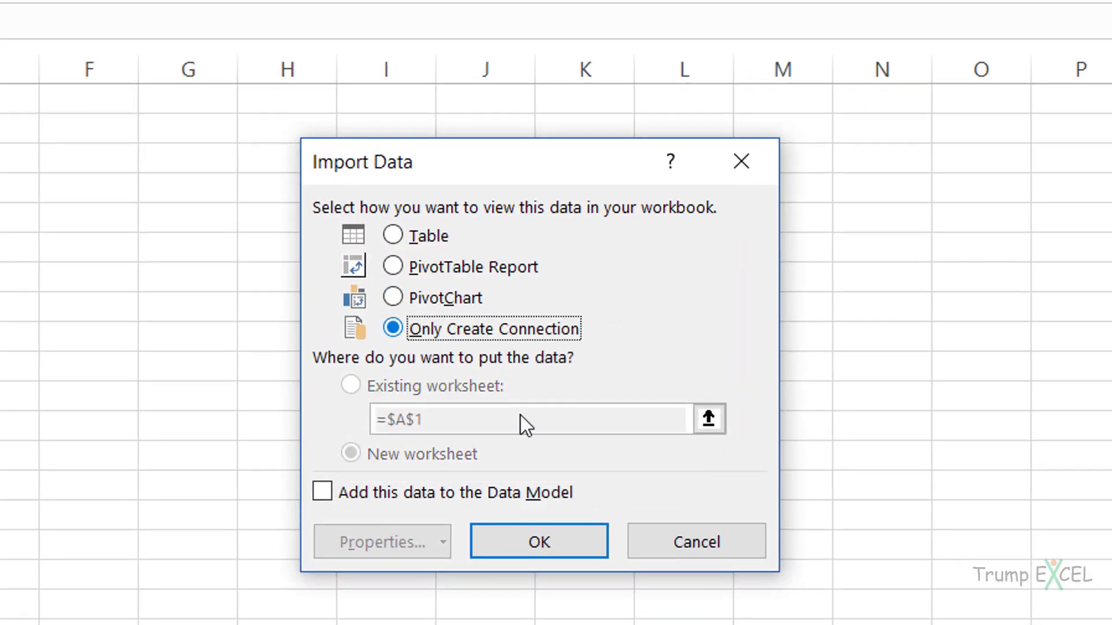
{"action": "left_click", "coordinate": [564, 550]}
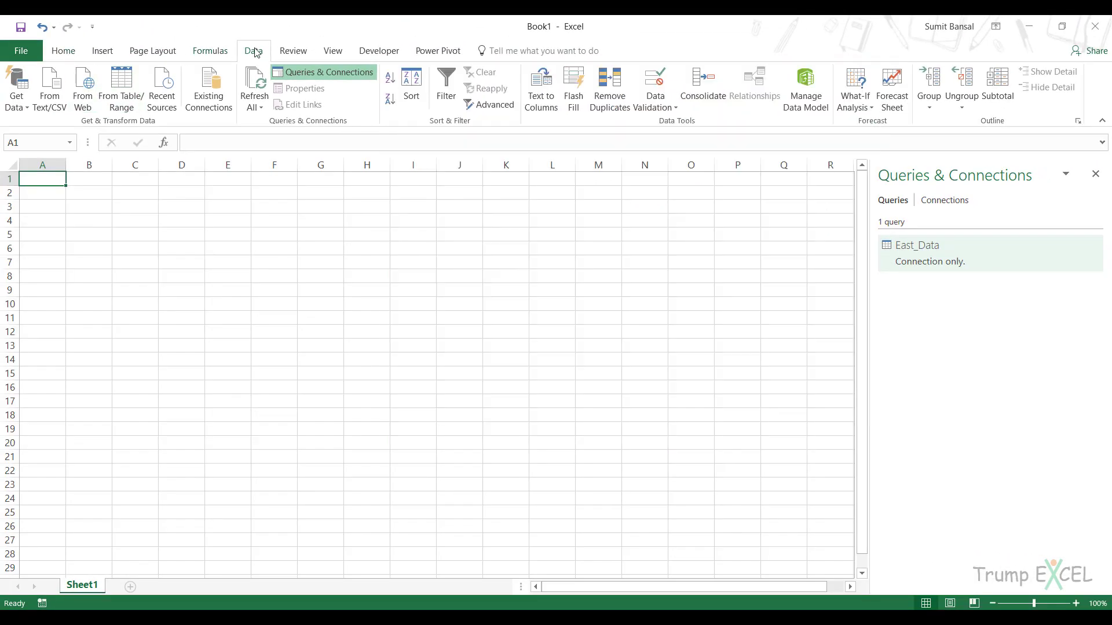
Import the North_Data table from the North Data.xlsx workbook and open it for editing in the Query Editor.
{"action": "left_click", "coordinate": [17, 95]}
{"action": "mouse_move", "coordinate": [55, 131]}
{"action": "left_click", "coordinate": [198, 132]}
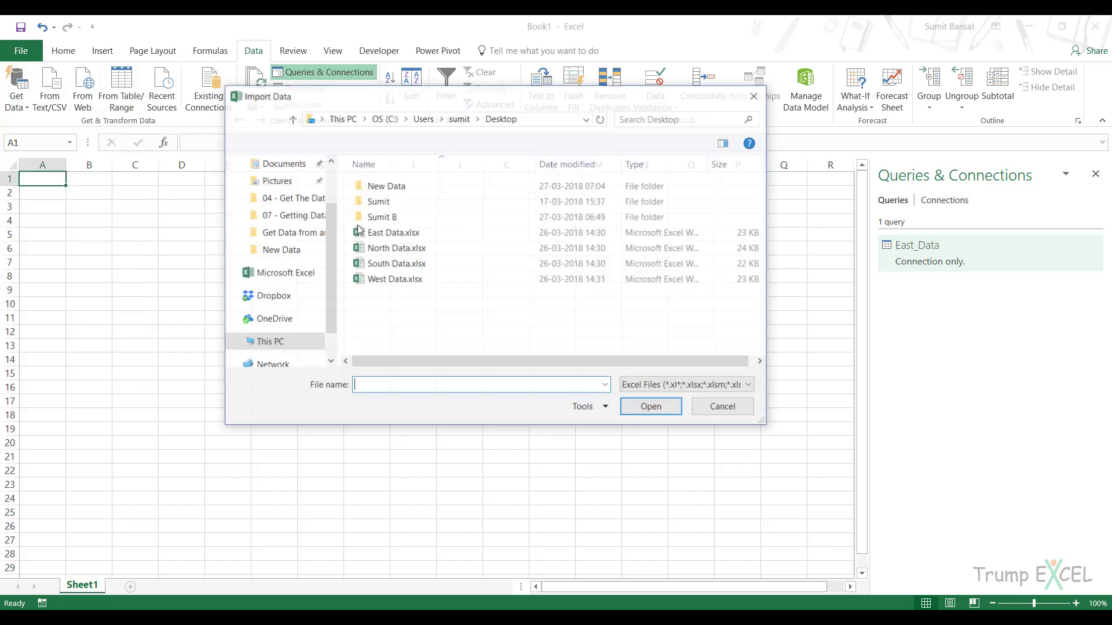
{"action": "left_click", "coordinate": [383, 248]}
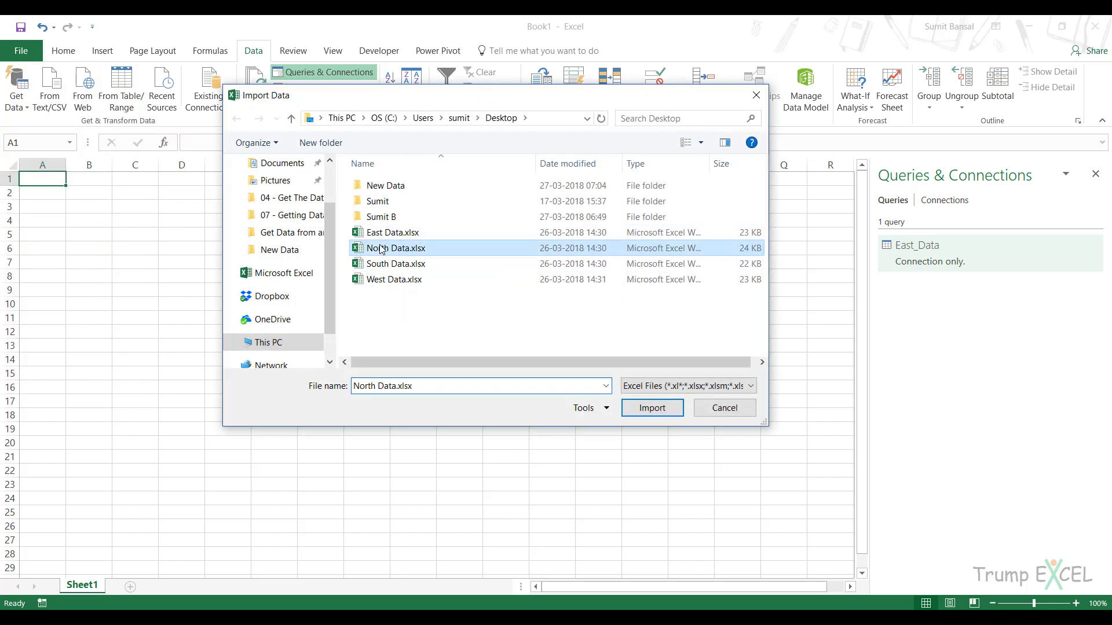
{"action": "left_click", "coordinate": [659, 409]}
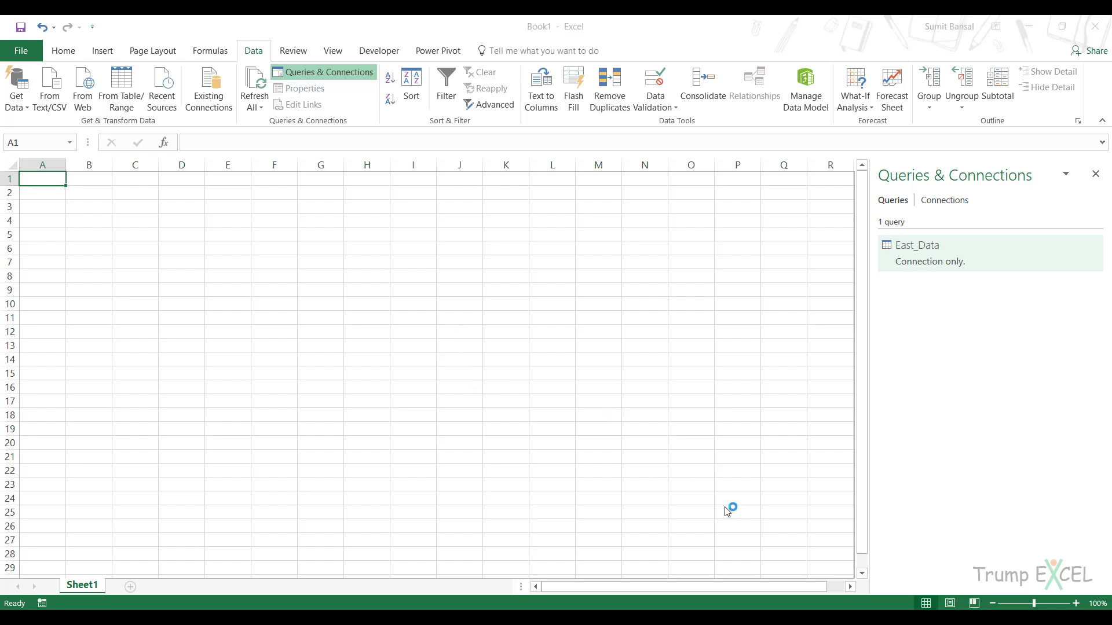
{"action": "left_click", "coordinate": [335, 200]}
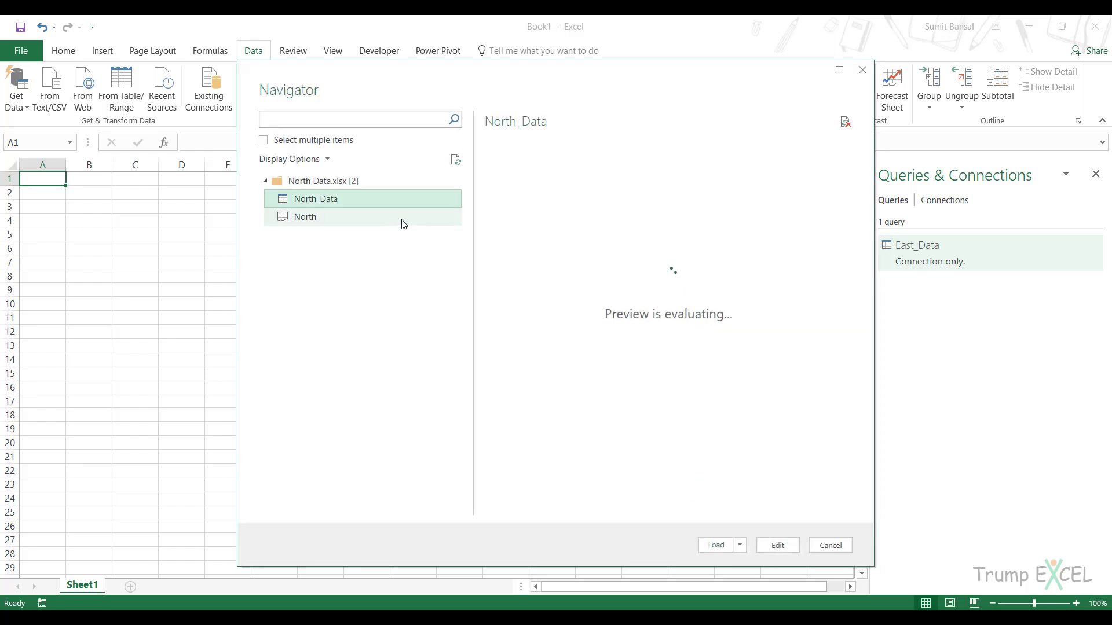
{"action": "left_click", "coordinate": [777, 545]}
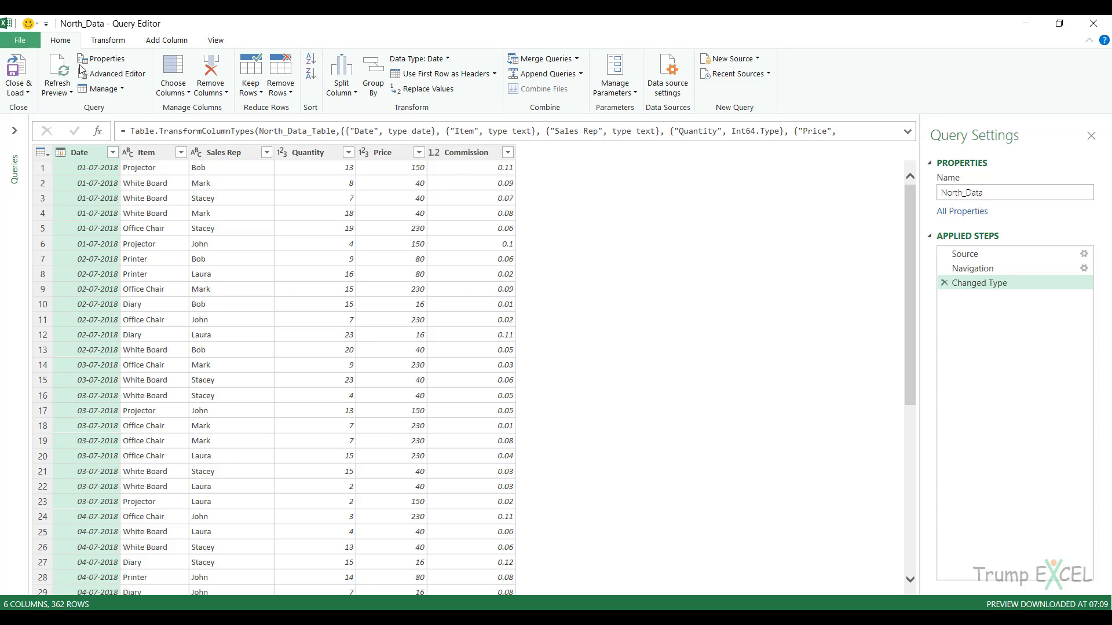
Add a custom column named Region with the formula ="North" and place it before the Date column.
{"action": "left_click", "coordinate": [165, 41]}
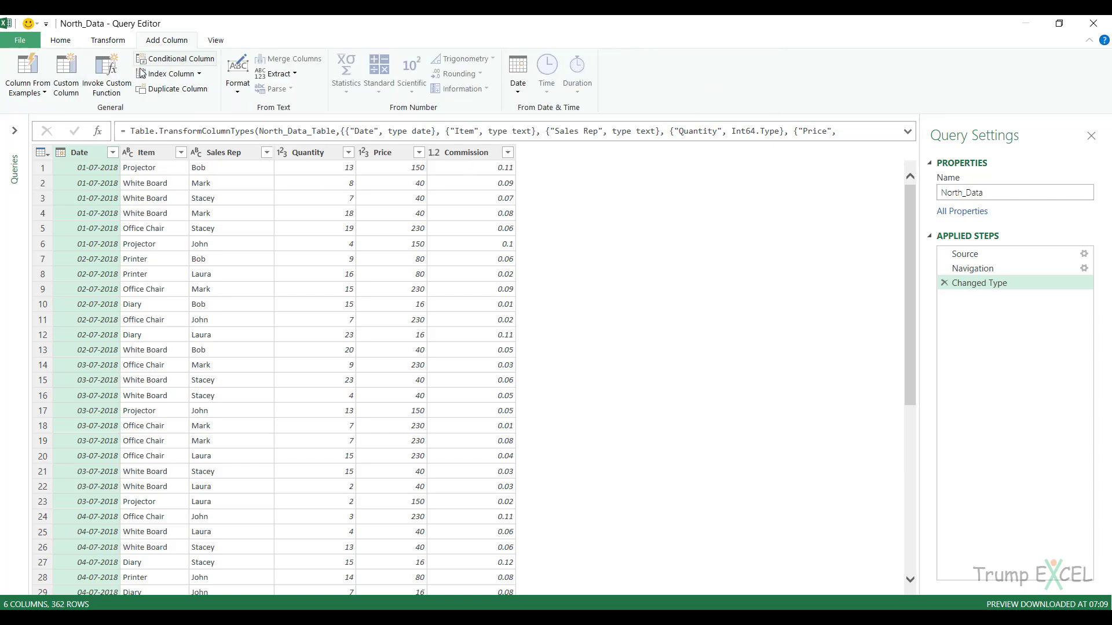
{"action": "left_click", "coordinate": [72, 74]}
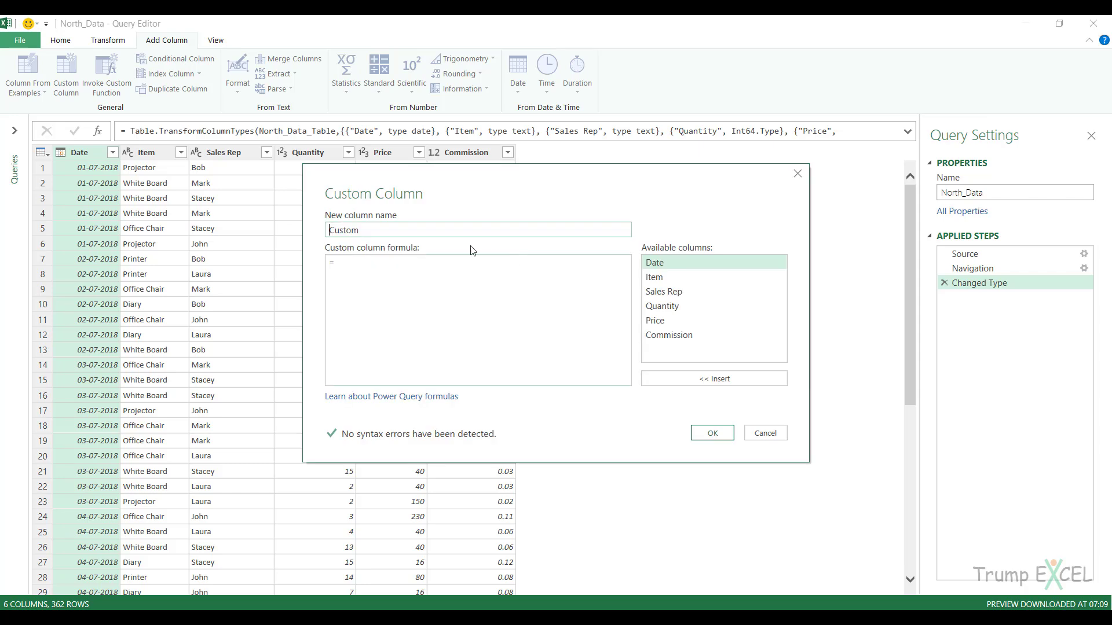
{"action": "double_click", "coordinate": [439, 231]}
{"action": "type", "text": "Region"}
{"action": "left_click", "coordinate": [432, 262]}
{"action": "type", "text": "\"North\""}
{"action": "left_click", "coordinate": [711, 434]}
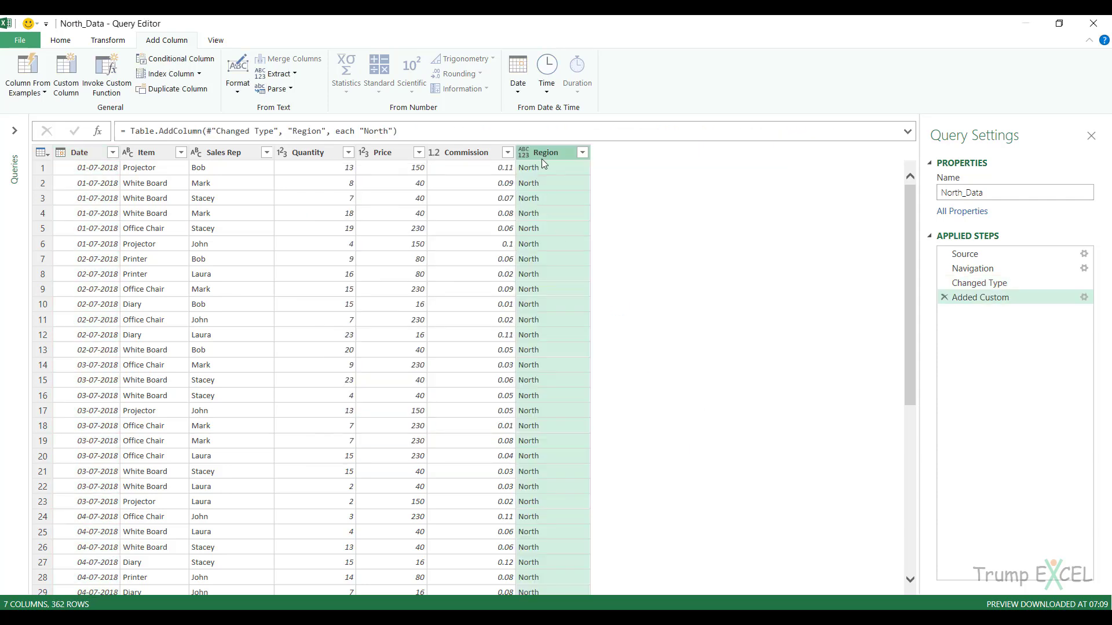
{"action": "left_click_drag", "start_coordinate": [525, 152], "coordinate": [73, 152]}
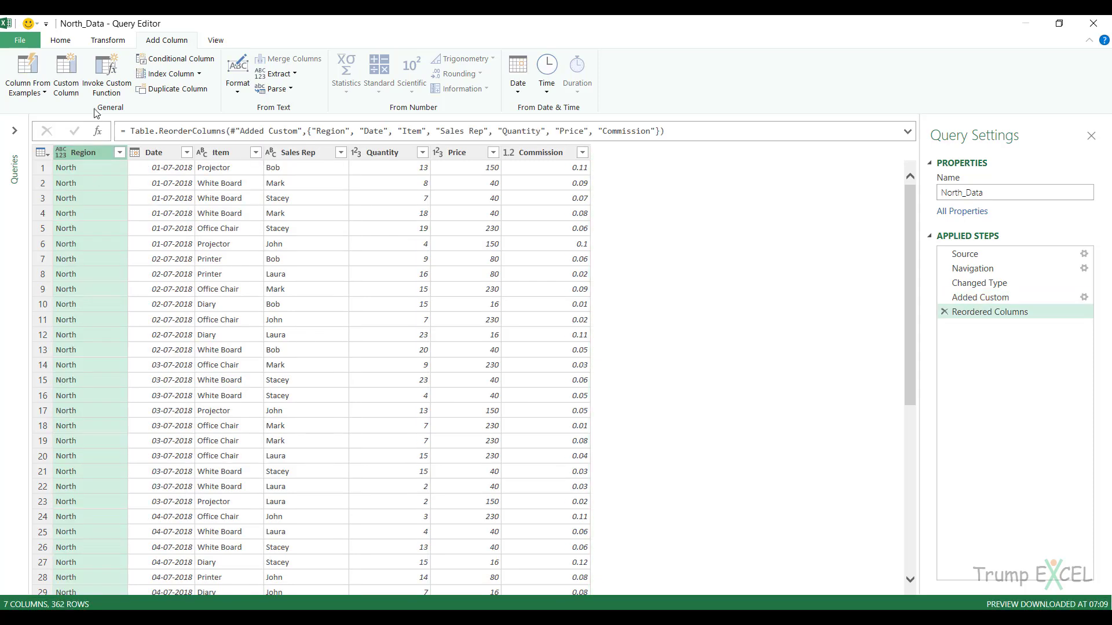
Close the Query Editor and load the North_Data query as a connection only.
{"action": "left_click", "coordinate": [29, 39]}
{"action": "left_click", "coordinate": [64, 98]}
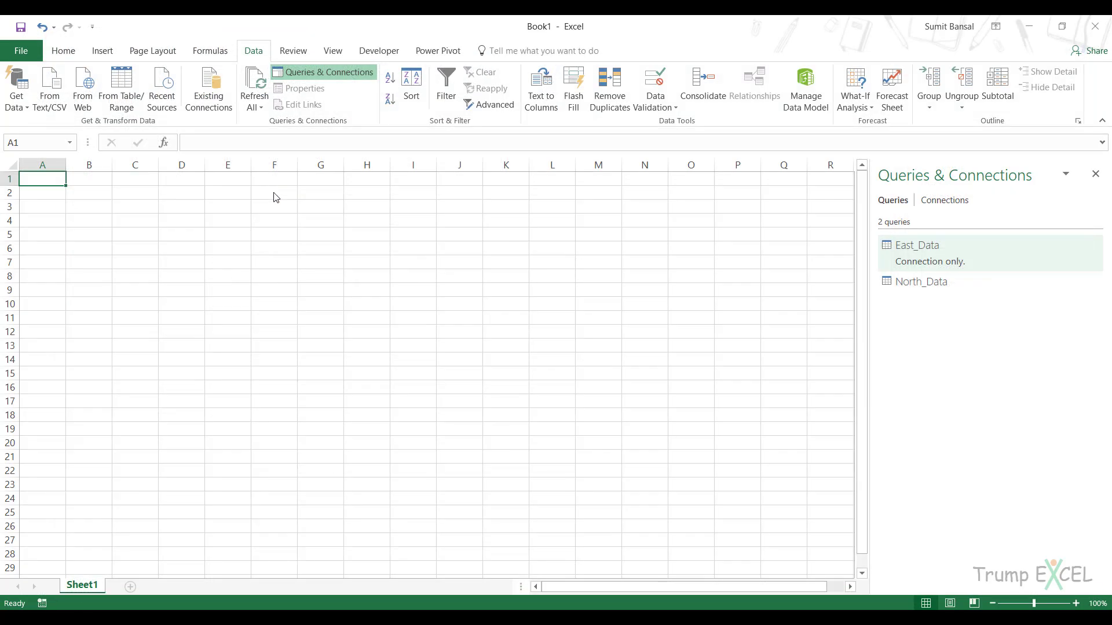
{"action": "left_click", "coordinate": [440, 287]}
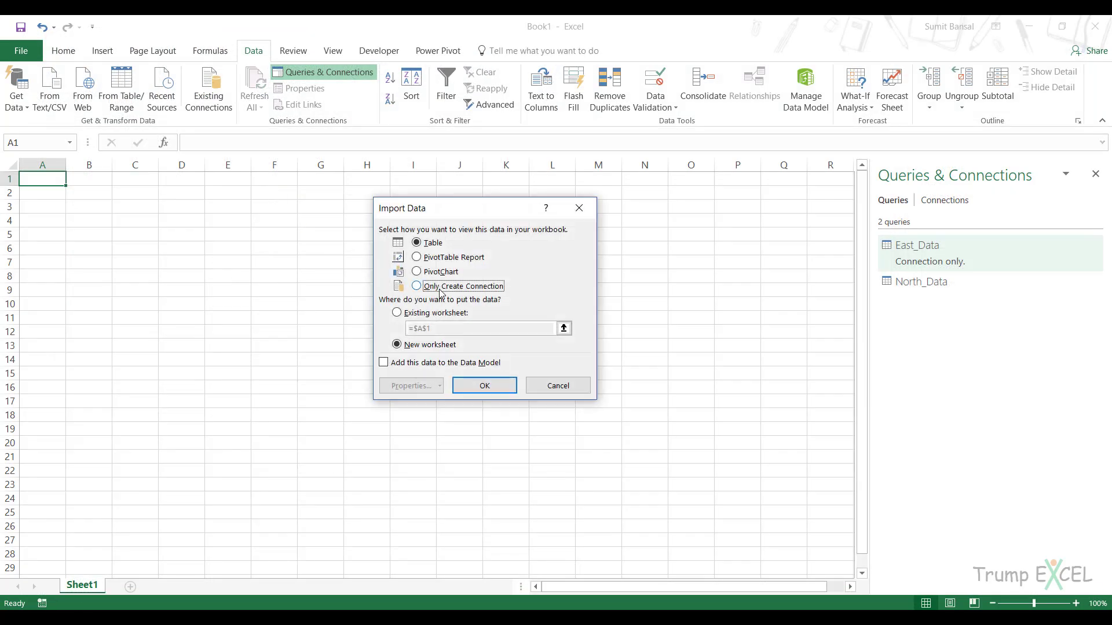
{"action": "left_click", "coordinate": [472, 388]}
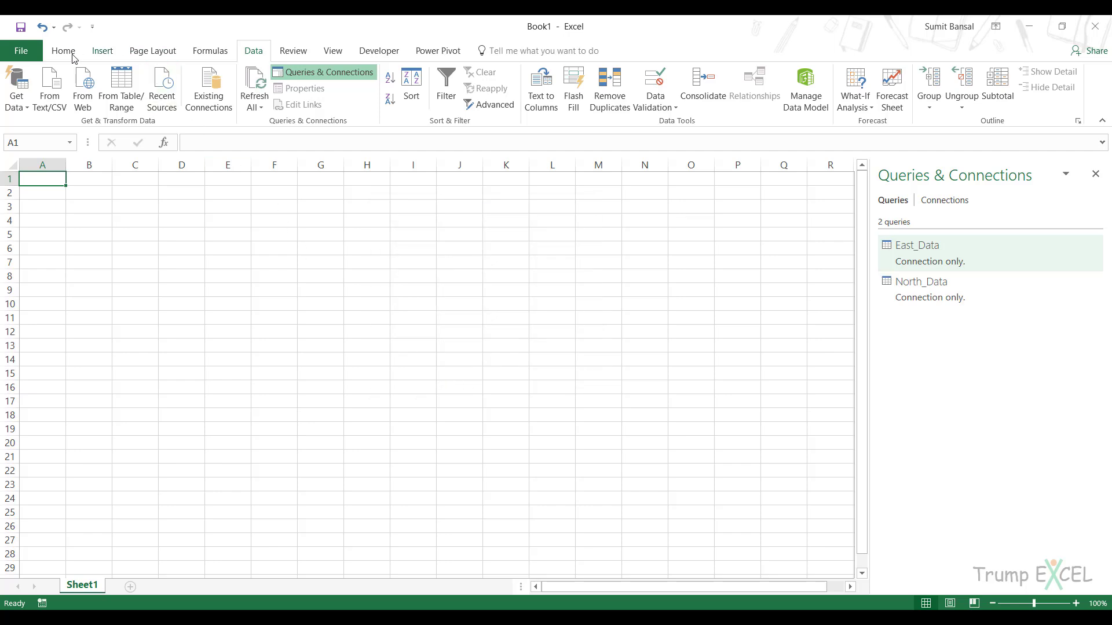
Import the South_Data table from the South Data.xlsx workbook and open it for editing in the Query Editor.
{"action": "left_click", "coordinate": [16, 92]}
{"action": "left_click", "coordinate": [179, 133]}
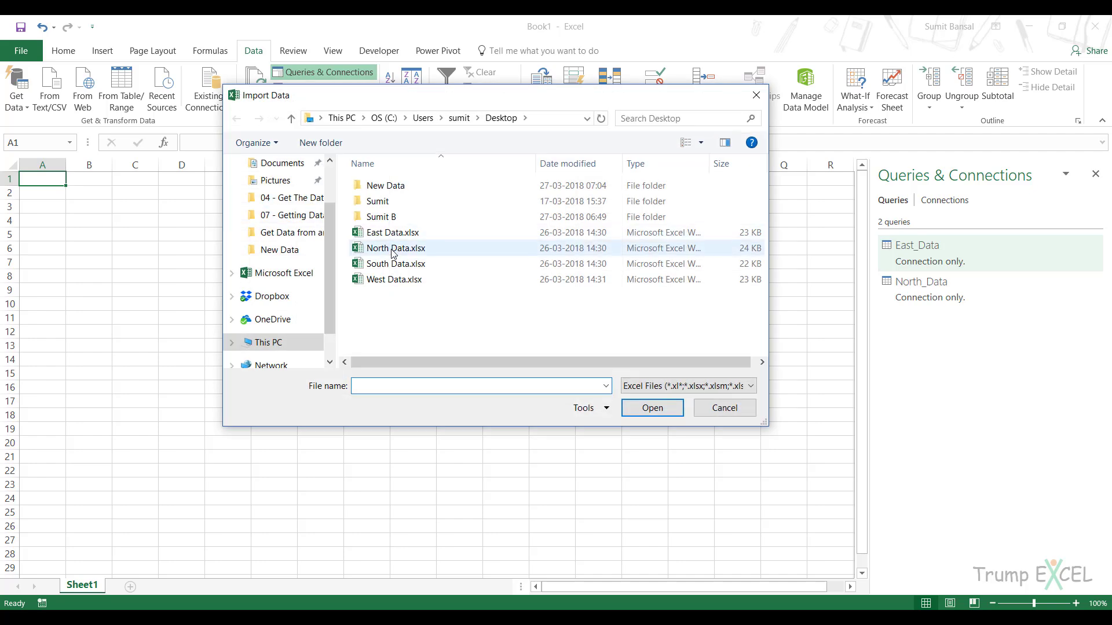
{"action": "left_click", "coordinate": [394, 264]}
{"action": "left_click", "coordinate": [651, 408]}
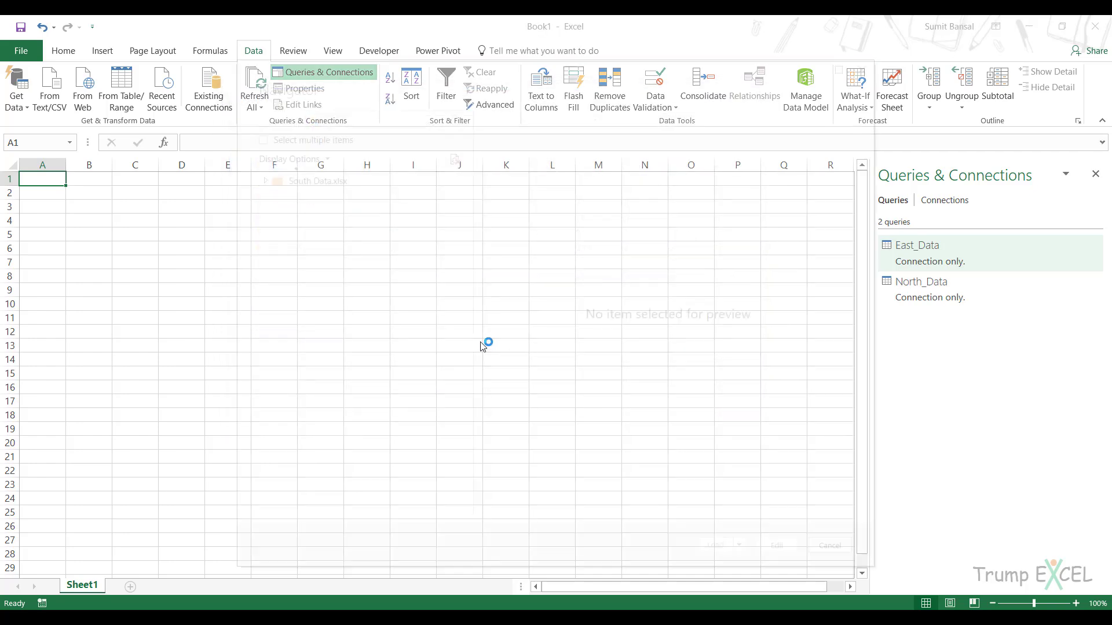
{"action": "left_click", "coordinate": [325, 199]}
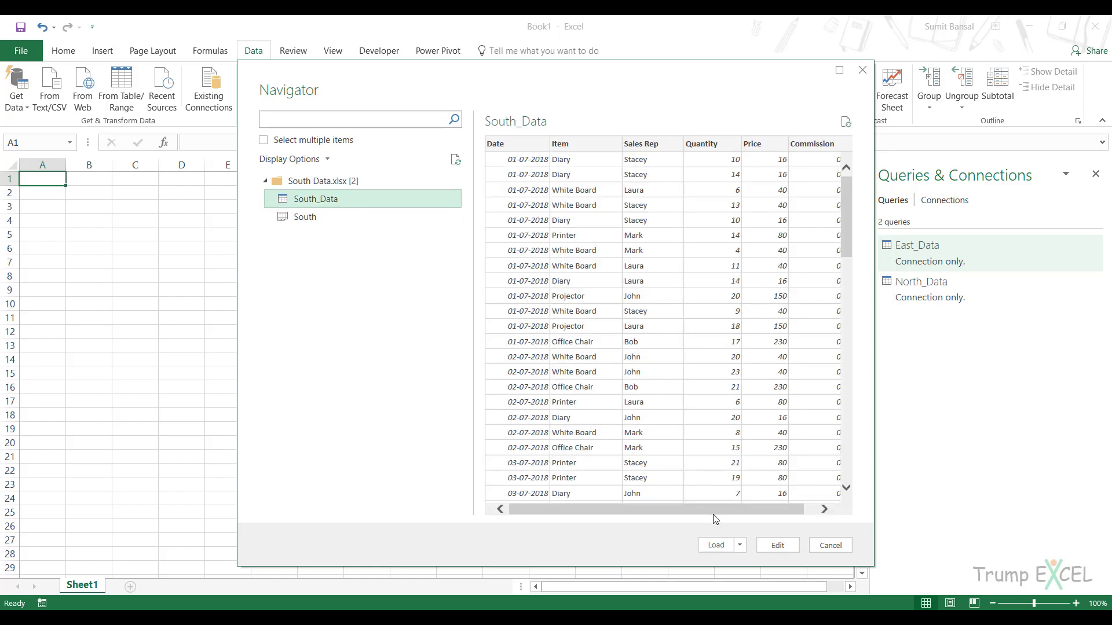
{"action": "left_click", "coordinate": [776, 545]}
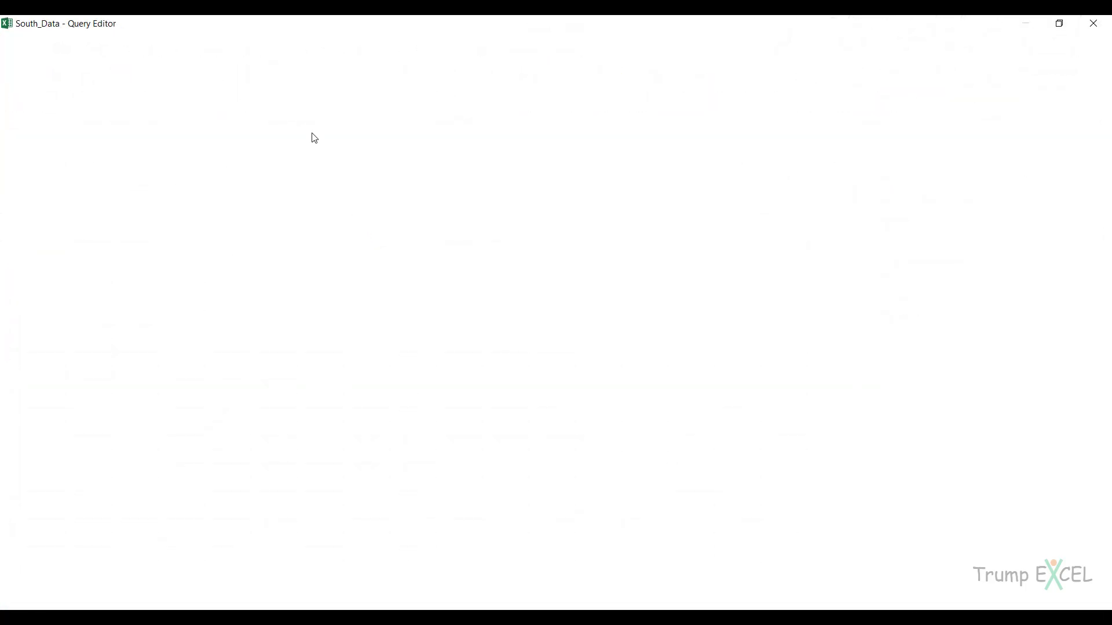
Add a custom column named Region with the formula ="South" to South_Data and place it before the Date column.
{"action": "left_click", "coordinate": [166, 40]}
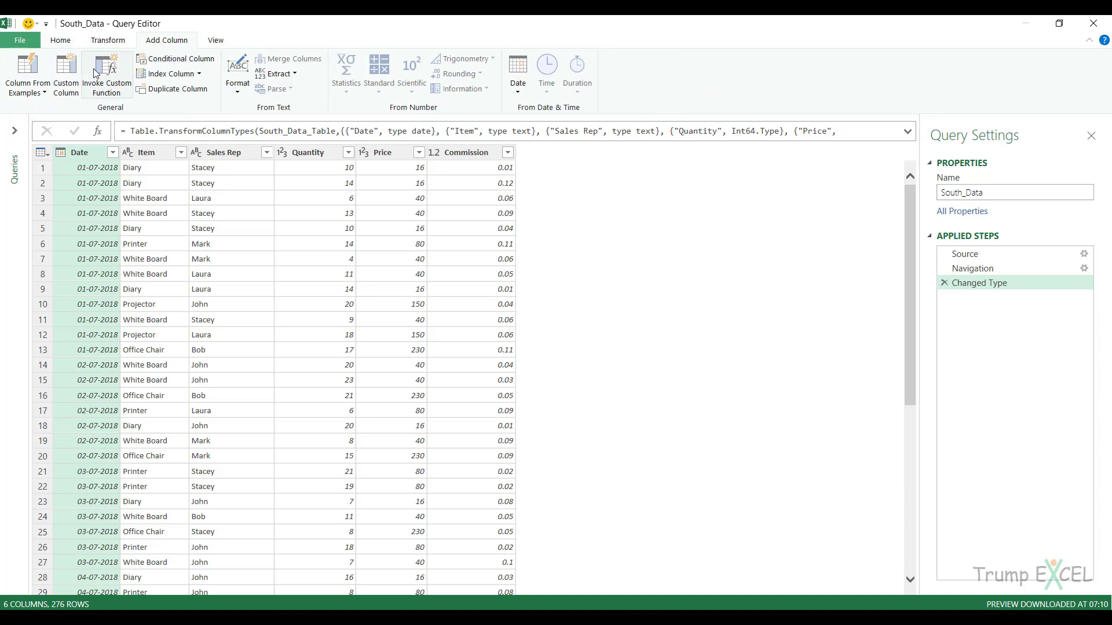
{"action": "left_click", "coordinate": [66, 83]}
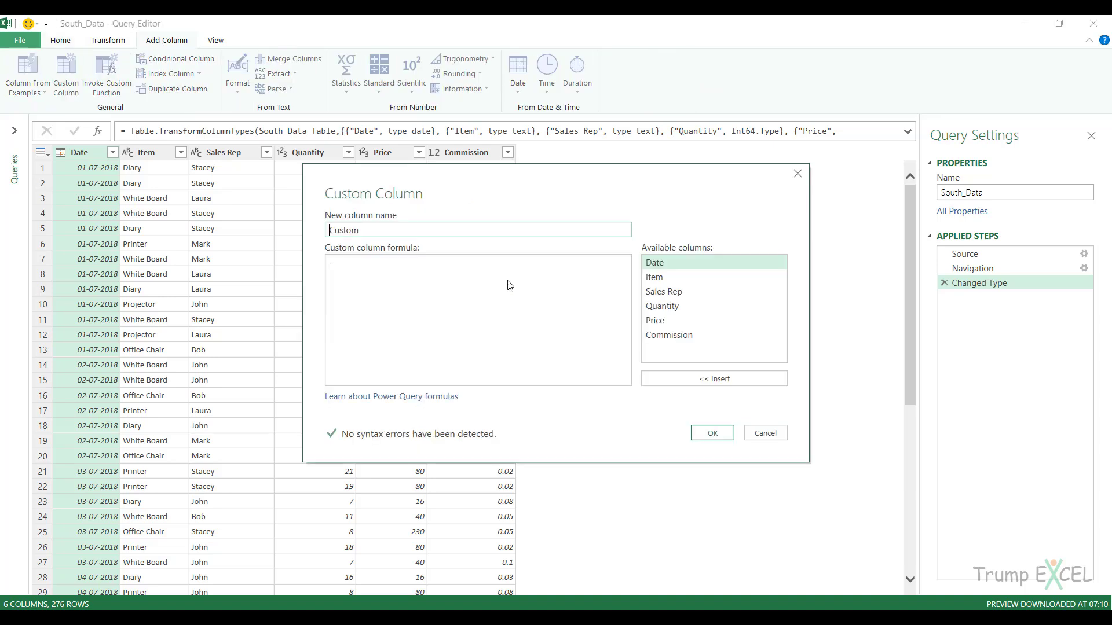
{"action": "type", "text": "Region"}
{"action": "left_click", "coordinate": [398, 267]}
{"action": "type", "text": "\"South"}
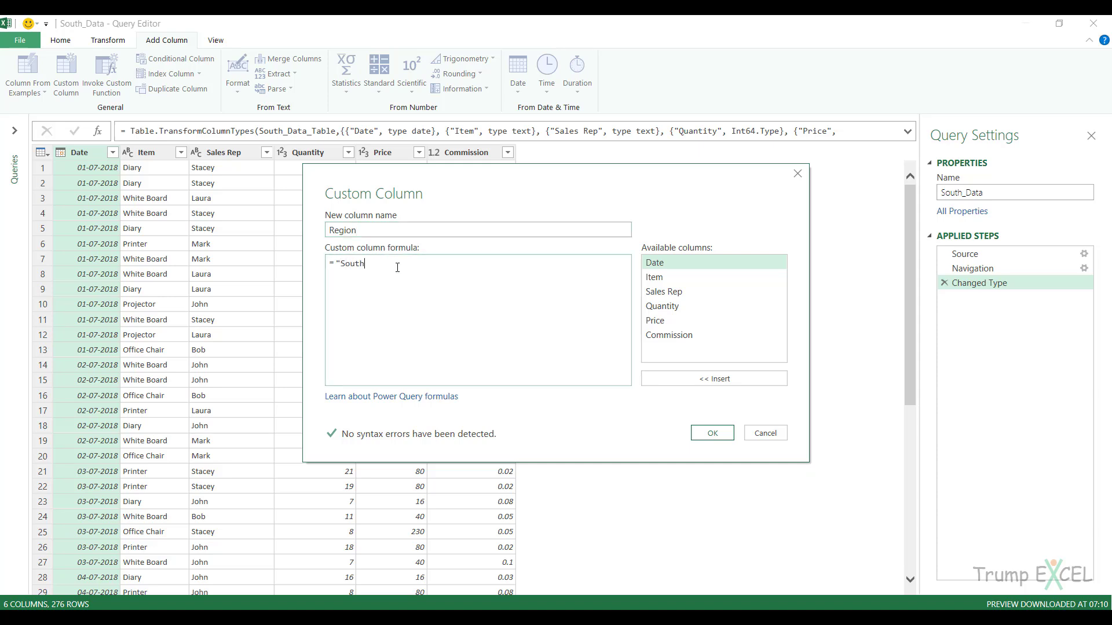
{"action": "type", "text": "\""}
{"action": "left_click", "coordinate": [712, 433]}
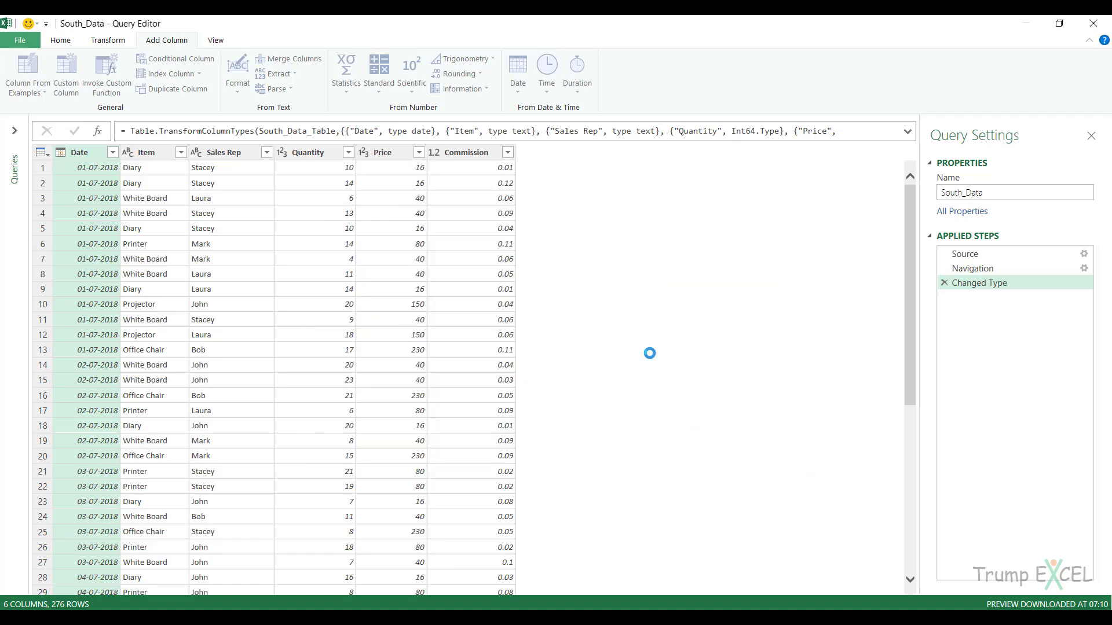
{"action": "left_click_drag", "start_coordinate": [535, 162], "coordinate": [72, 154]}
Close the Query Editor and load the South_Data query as a connection only.
{"action": "left_click", "coordinate": [20, 40]}
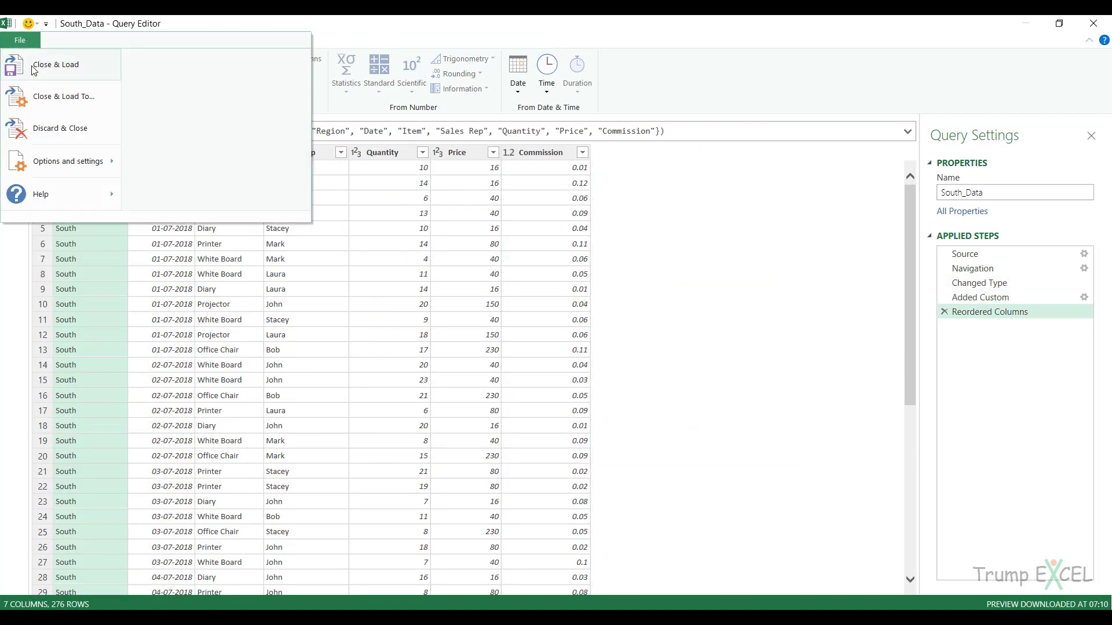
{"action": "left_click", "coordinate": [41, 93]}
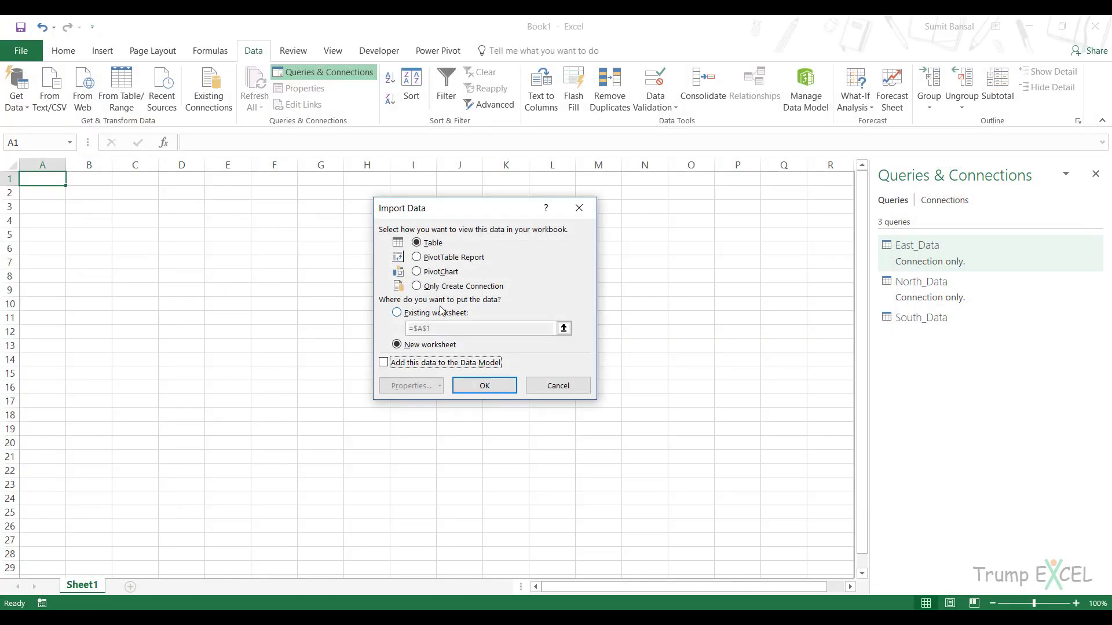
{"action": "left_click", "coordinate": [442, 287]}
{"action": "left_click", "coordinate": [485, 386]}
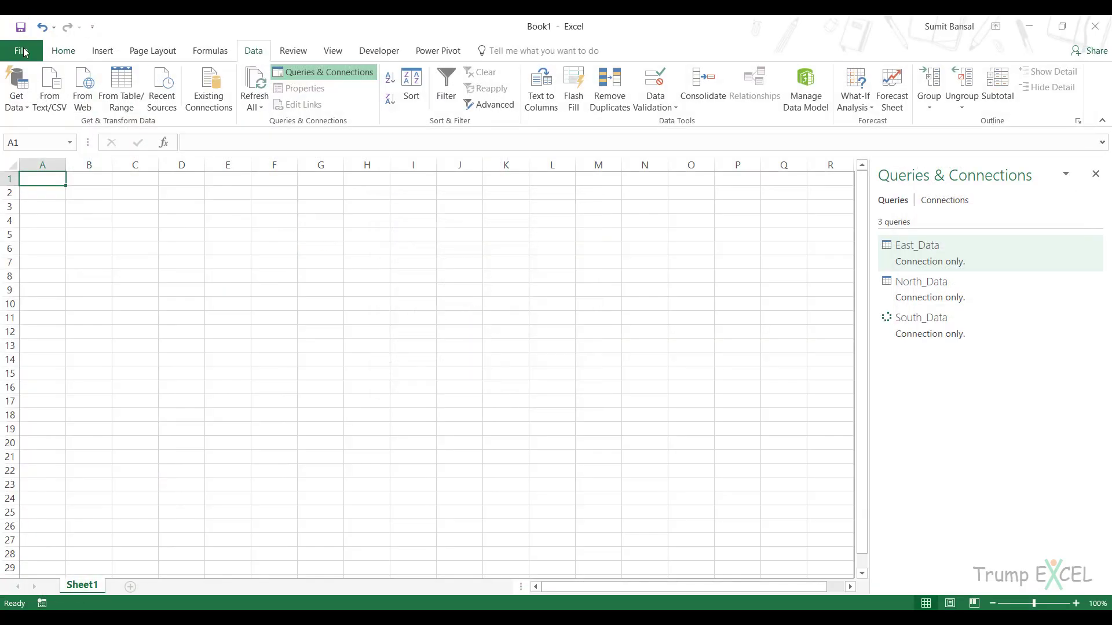
Import the West_Data table from the West Data.xlsx workbook and open it for editing in the Query Editor.
{"action": "left_click", "coordinate": [17, 95]}
{"action": "mouse_move", "coordinate": [55, 131]}
{"action": "left_click", "coordinate": [199, 163]}
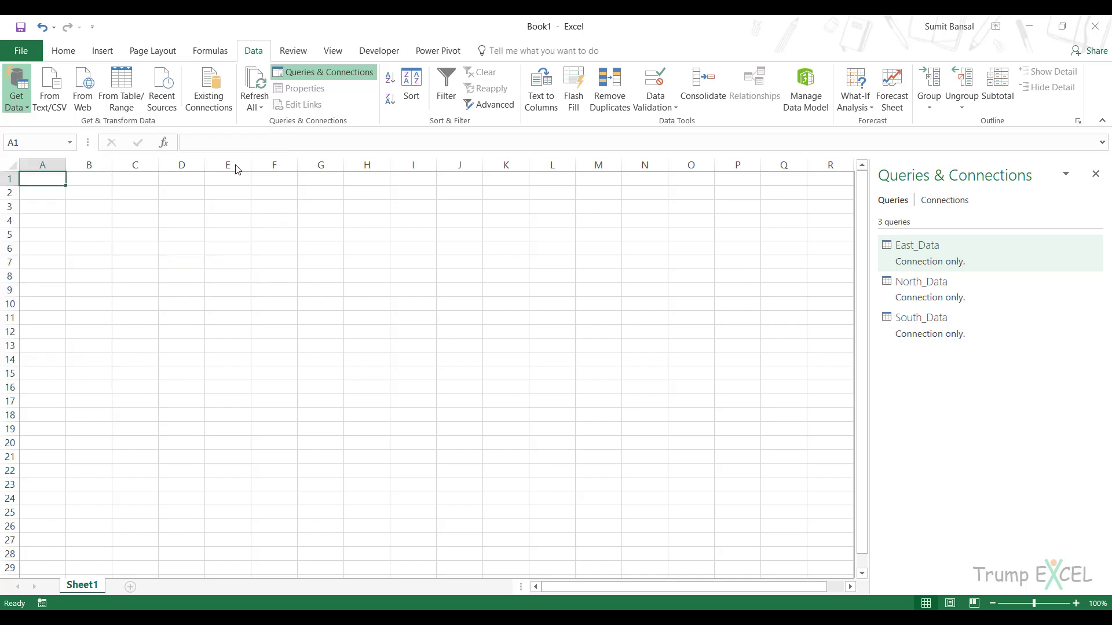
{"action": "left_click", "coordinate": [403, 280]}
{"action": "left_click", "coordinate": [630, 412]}
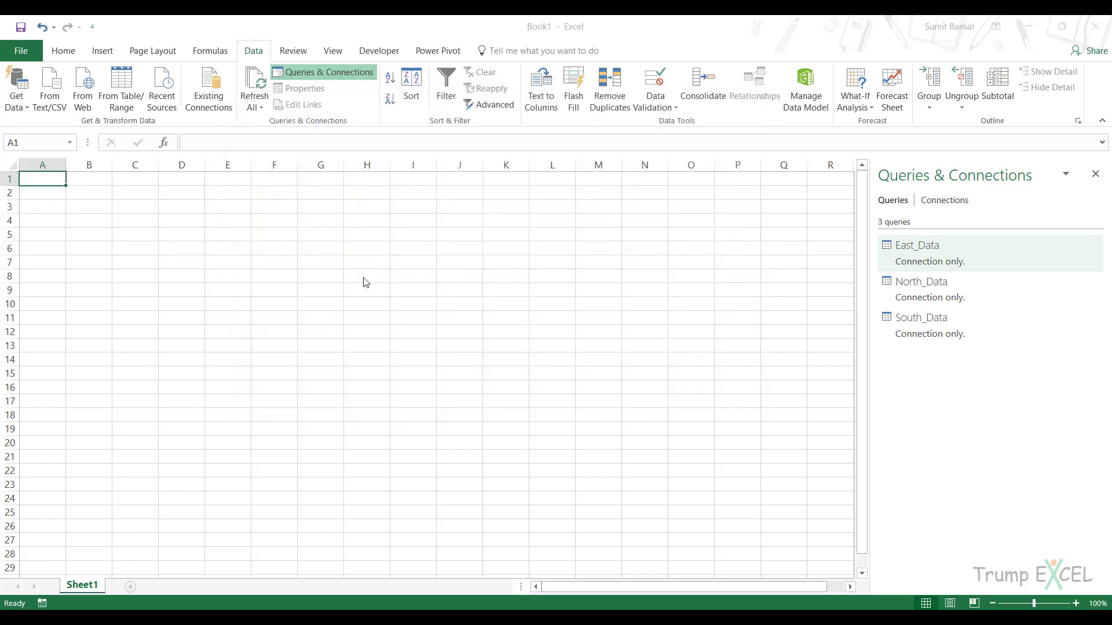
{"action": "left_click", "coordinate": [339, 202]}
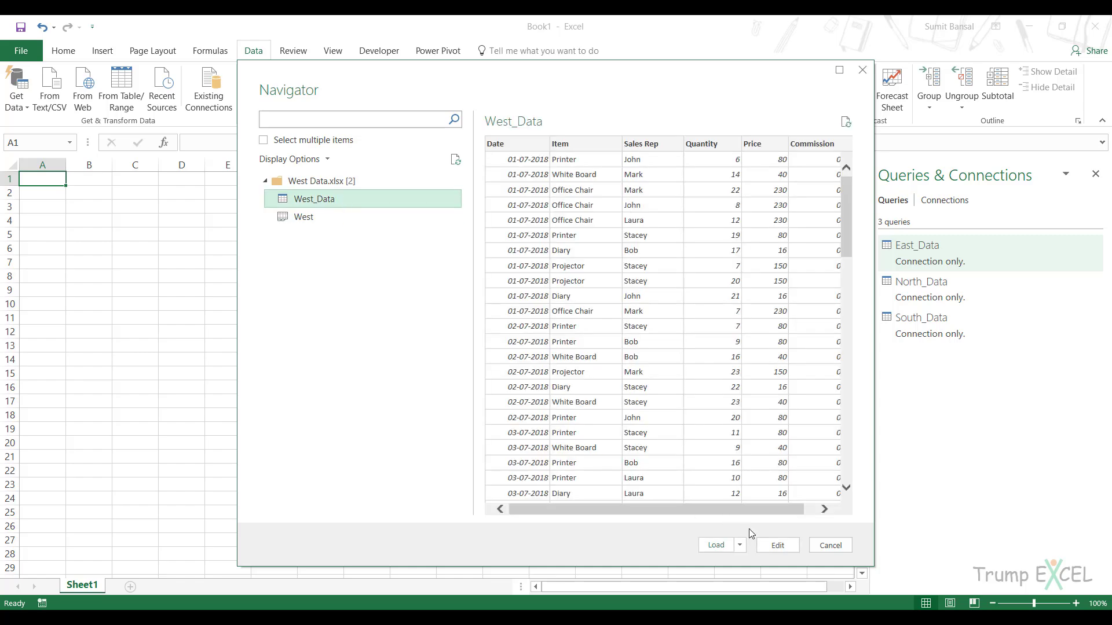
{"action": "left_click", "coordinate": [777, 545]}
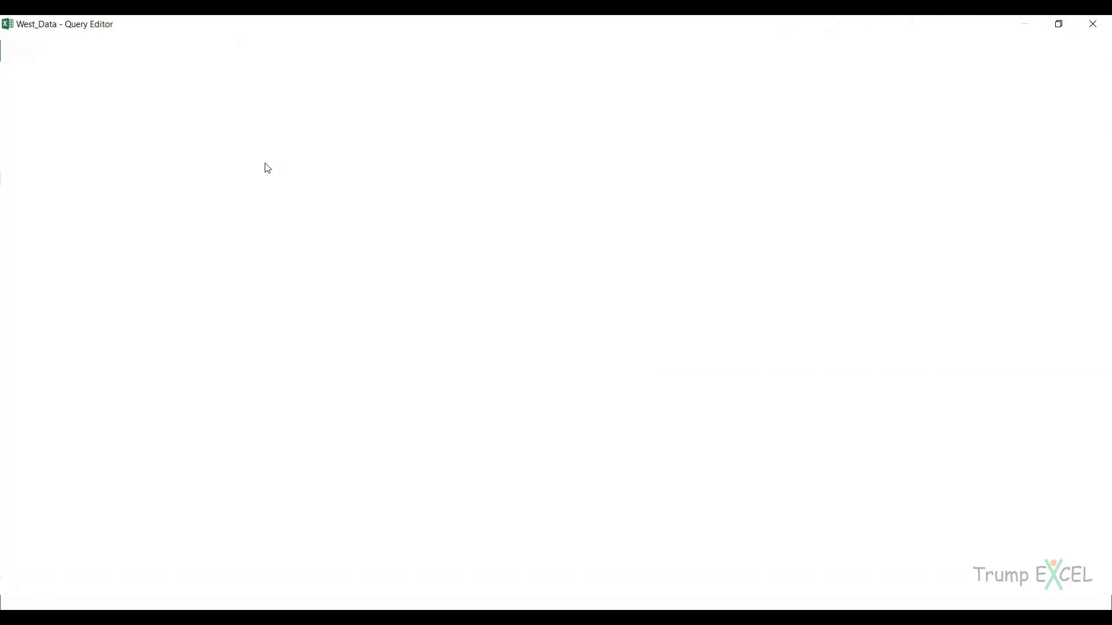
Add a custom column named Region with the formula ="West" to West_Data and place it before the Date column.
{"action": "left_click", "coordinate": [166, 40]}
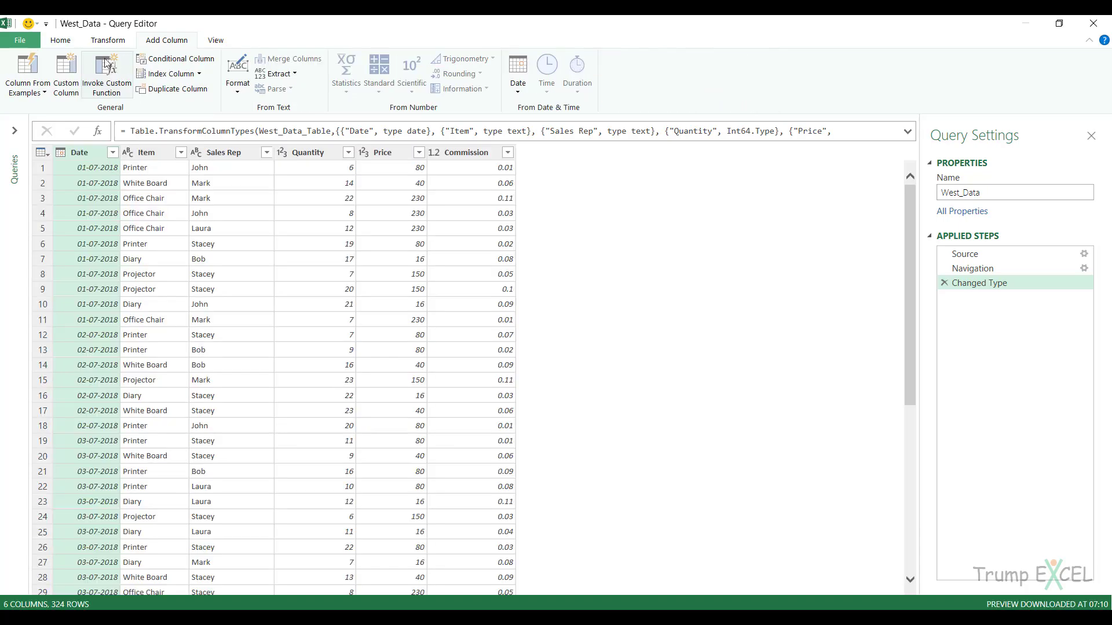
{"action": "left_click", "coordinate": [66, 75]}
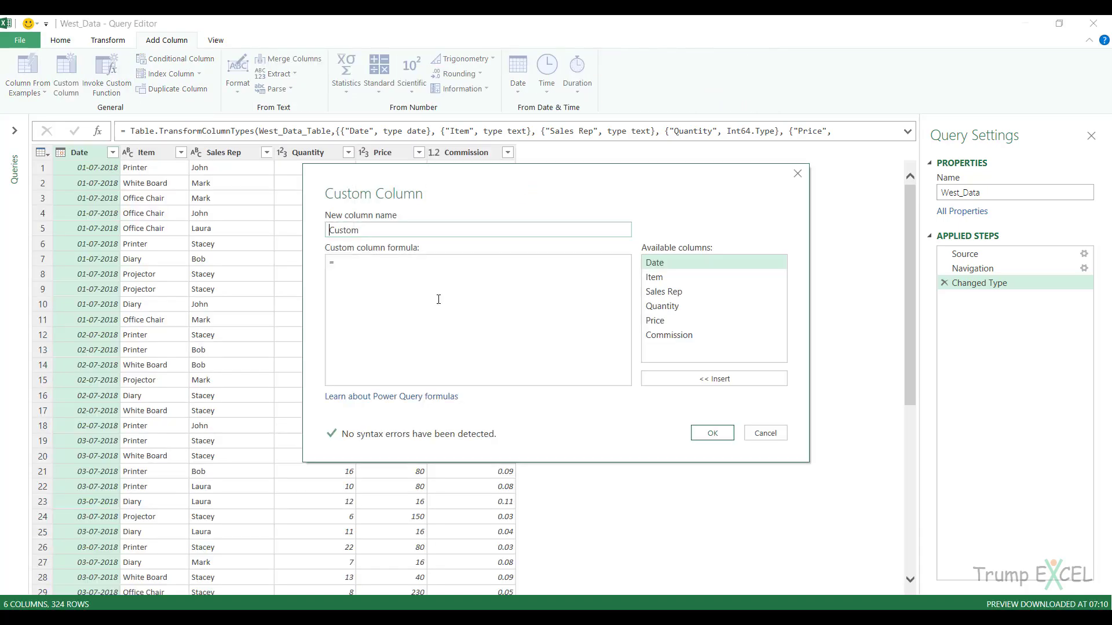
{"action": "double_click", "coordinate": [370, 231]}
{"action": "type", "text": "Region"}
{"action": "left_click", "coordinate": [712, 433]}
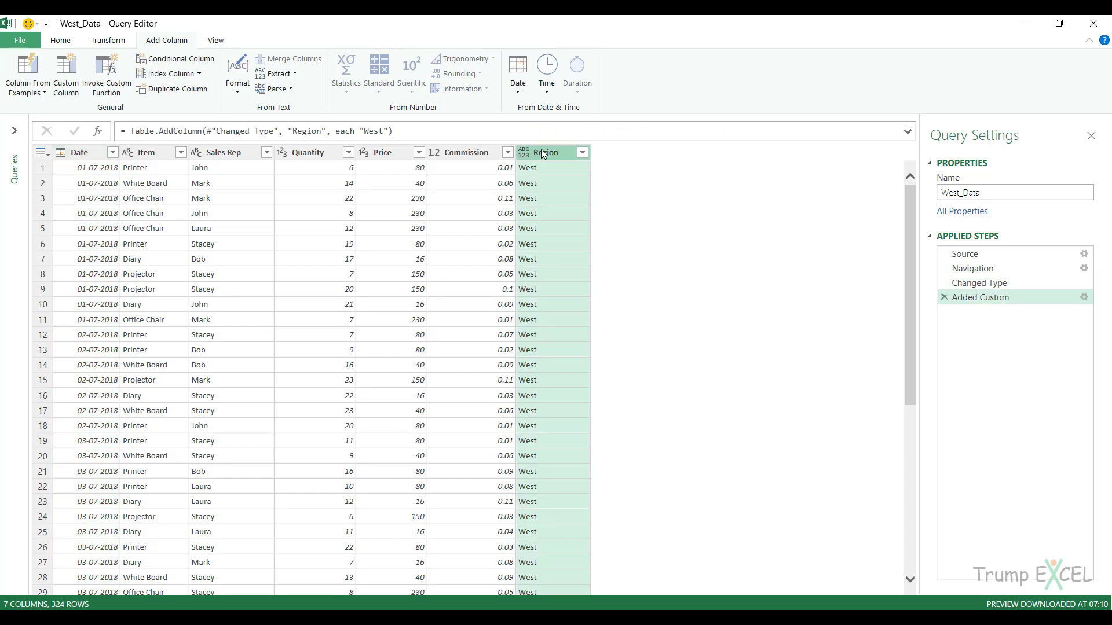
{"action": "left_click_drag", "start_coordinate": [544, 152], "coordinate": [55, 156]}
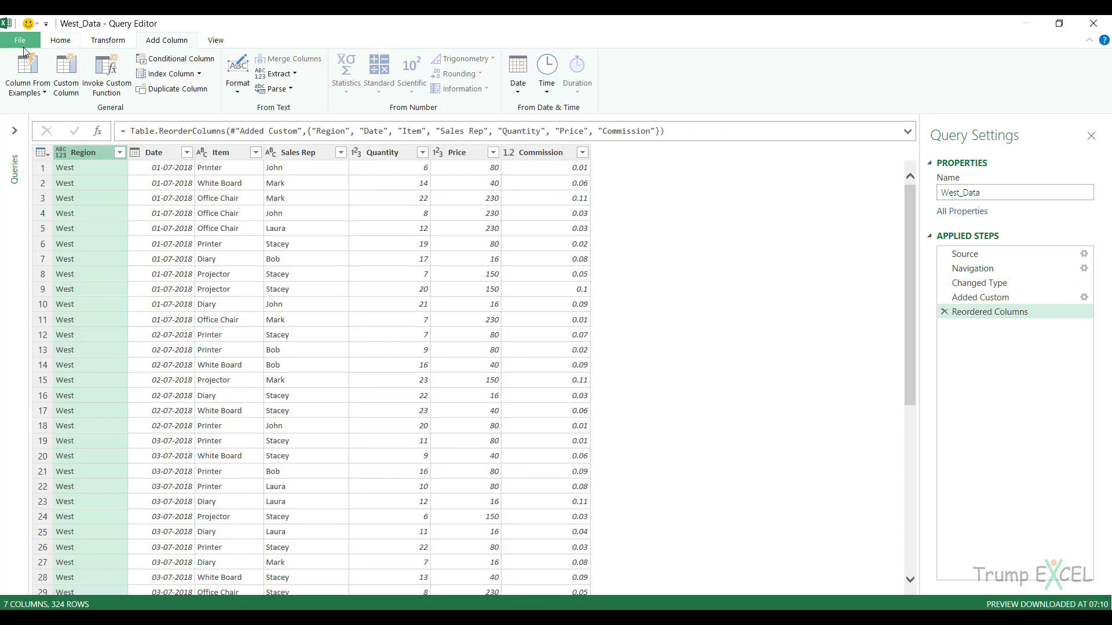
Close the Query Editor and load the West_Data query as a connection only.
{"action": "left_click", "coordinate": [21, 40]}
{"action": "left_click", "coordinate": [39, 95]}
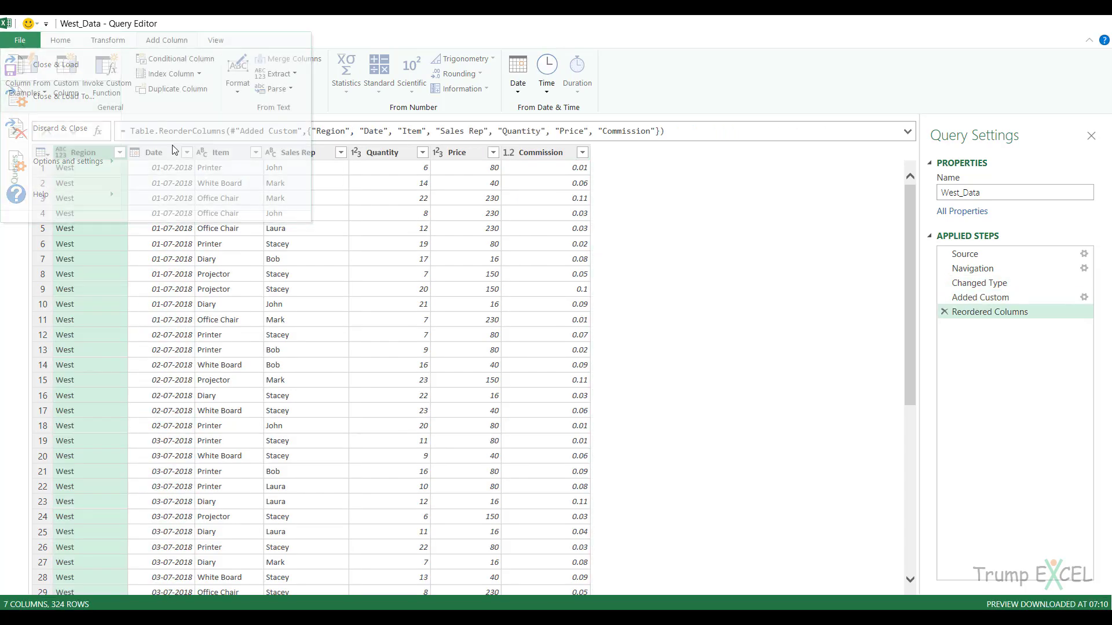
{"action": "left_click", "coordinate": [457, 287]}
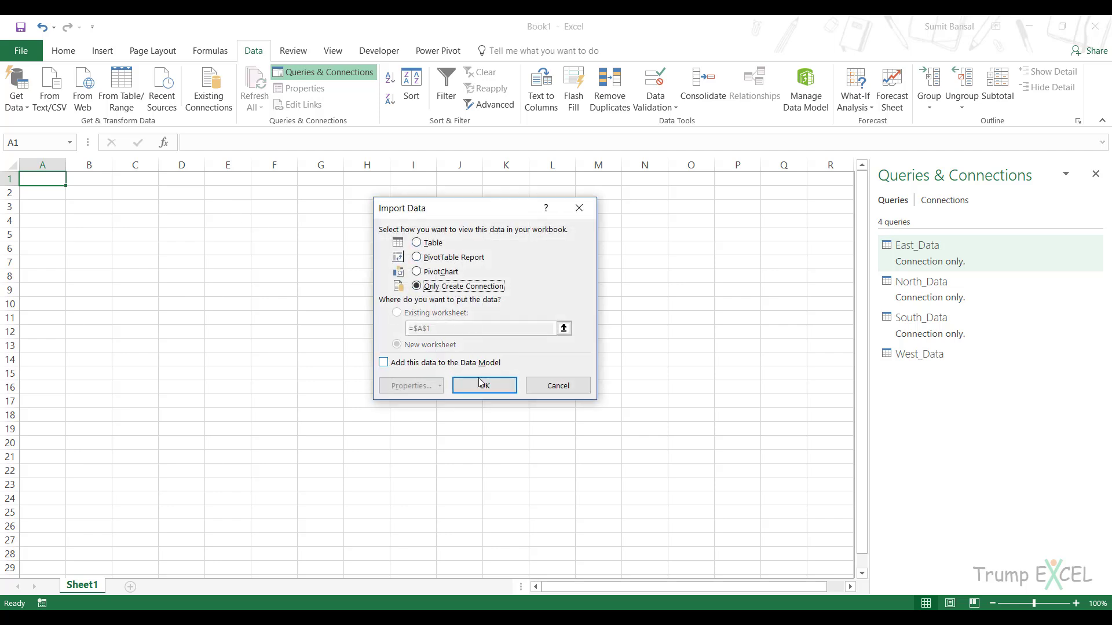
{"action": "left_click", "coordinate": [485, 385]}
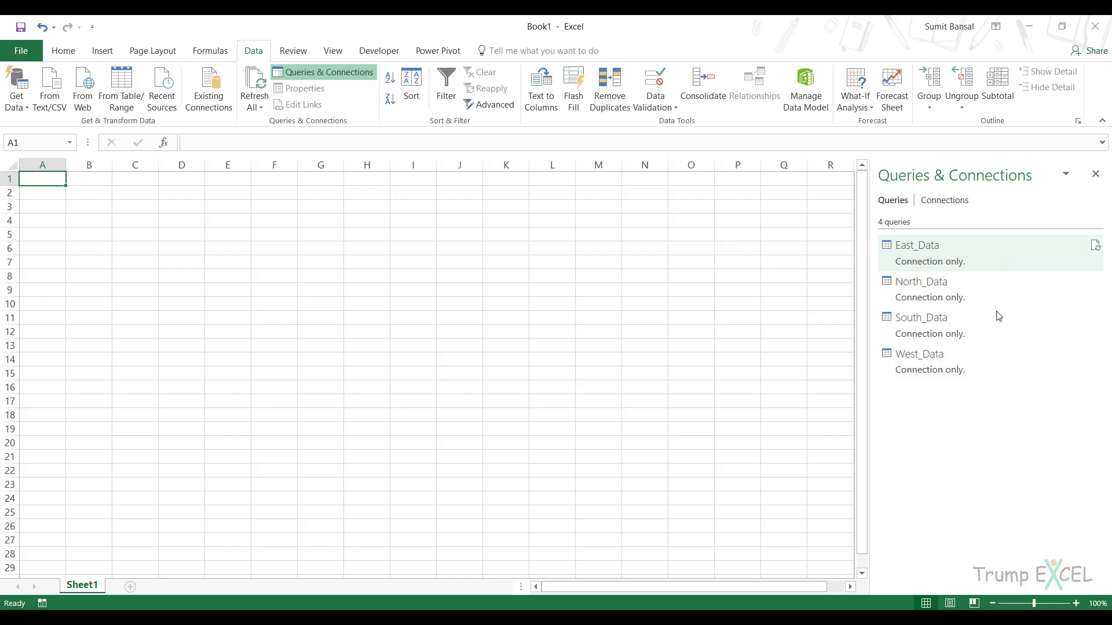
Append the East_Data, North_Data, South_Data and West_Data queries into one new query using the three-or-more-tables option.
{"action": "mouse_move", "coordinate": [995, 363]}
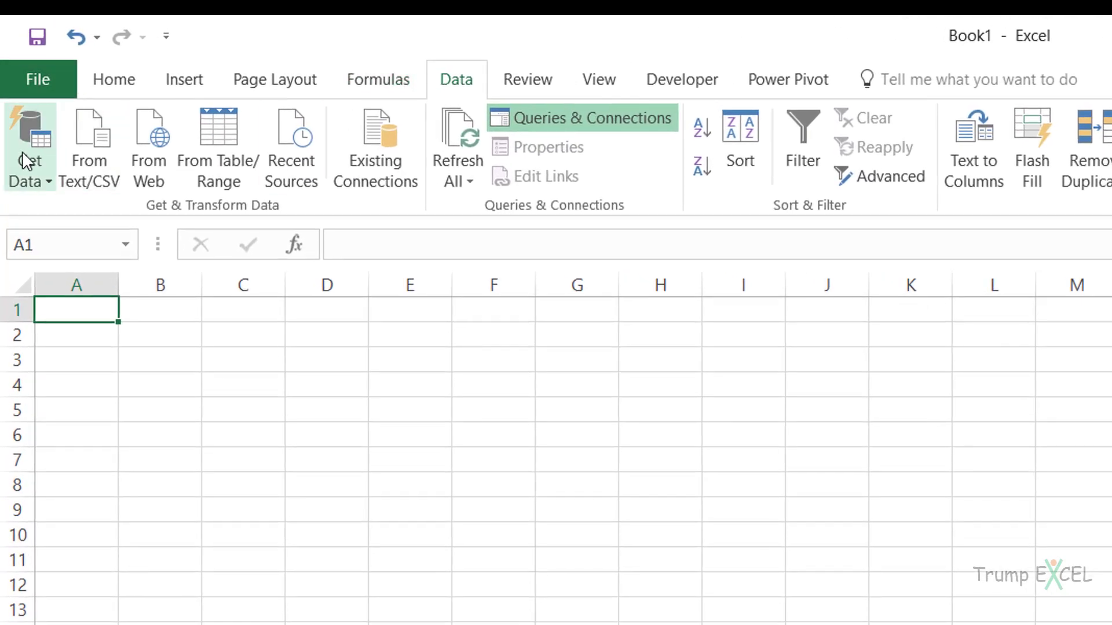
{"action": "left_click", "coordinate": [29, 171]}
{"action": "mouse_move", "coordinate": [186, 499]}
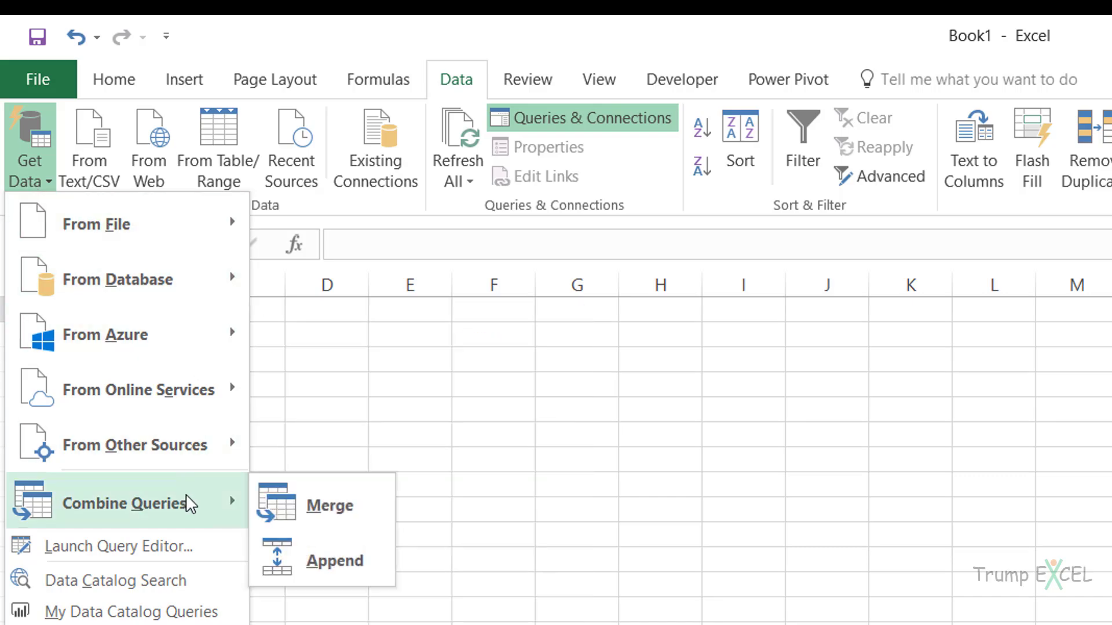
{"action": "left_click", "coordinate": [322, 561]}
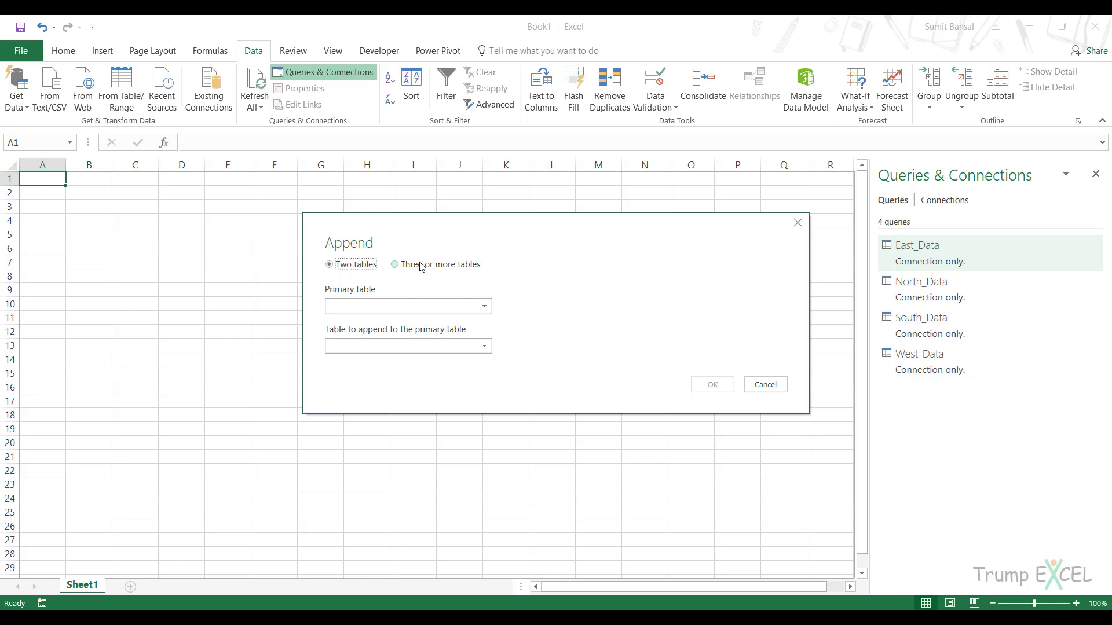
{"action": "left_click", "coordinate": [421, 266]}
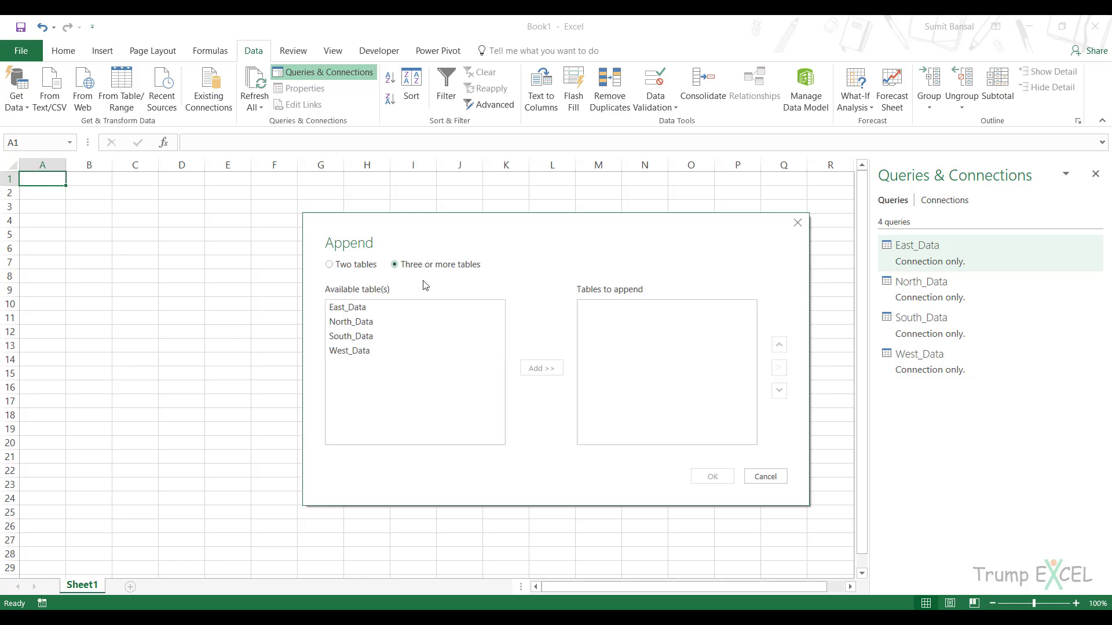
{"action": "left_click", "coordinate": [370, 308]}
{"action": "left_click", "coordinate": [372, 322], "text": "ctrl"}
{"action": "left_click", "coordinate": [370, 336], "text": "ctrl"}
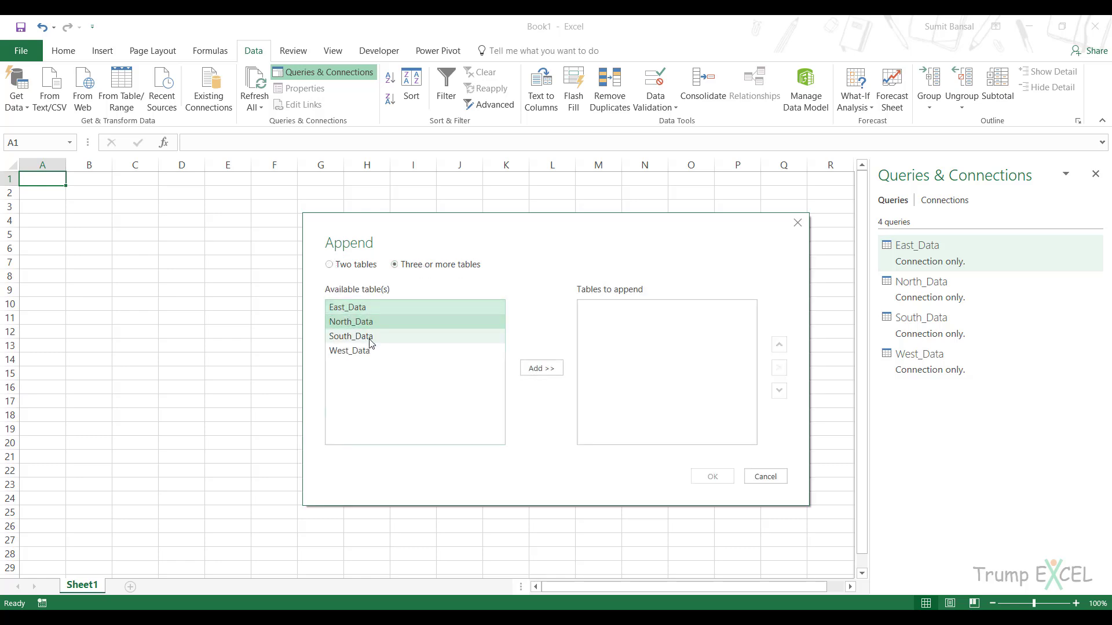
{"action": "left_click", "coordinate": [370, 350], "text": "ctrl"}
{"action": "left_click", "coordinate": [559, 369]}
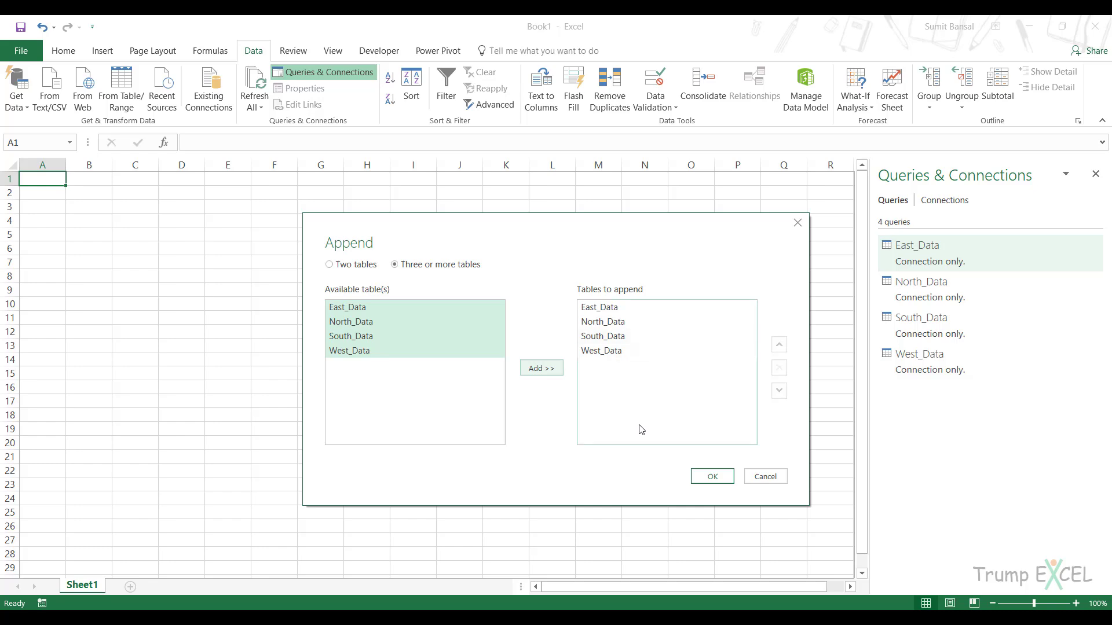
{"action": "left_click", "coordinate": [713, 478]}
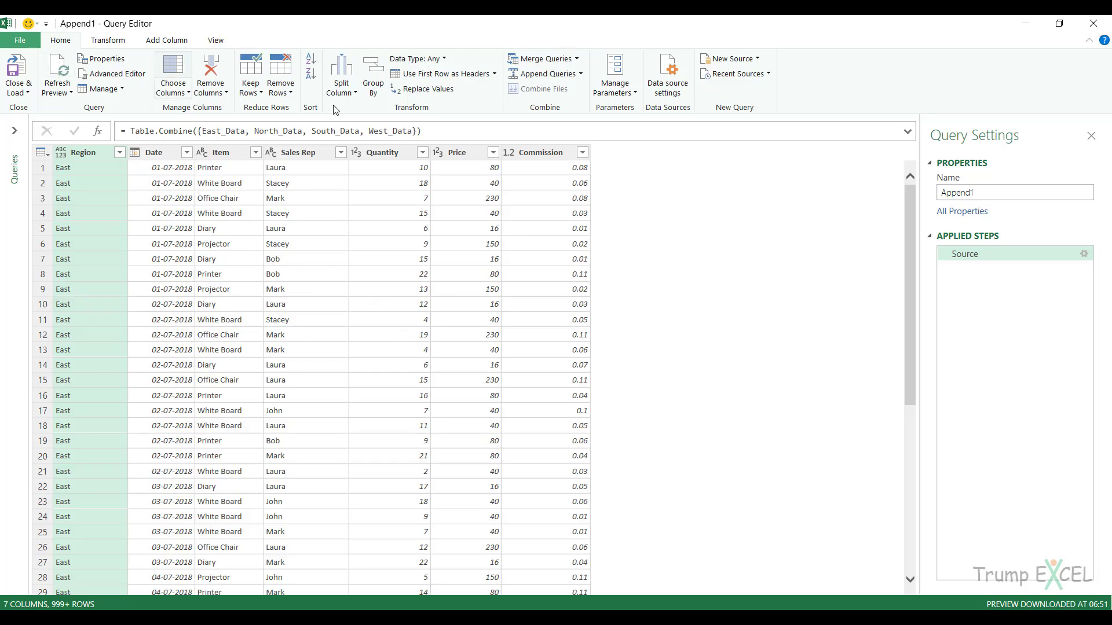
Rename the appended query as ConsolidatedData.
{"action": "left_click", "coordinate": [967, 194]}
{"action": "double_click", "coordinate": [968, 196]}
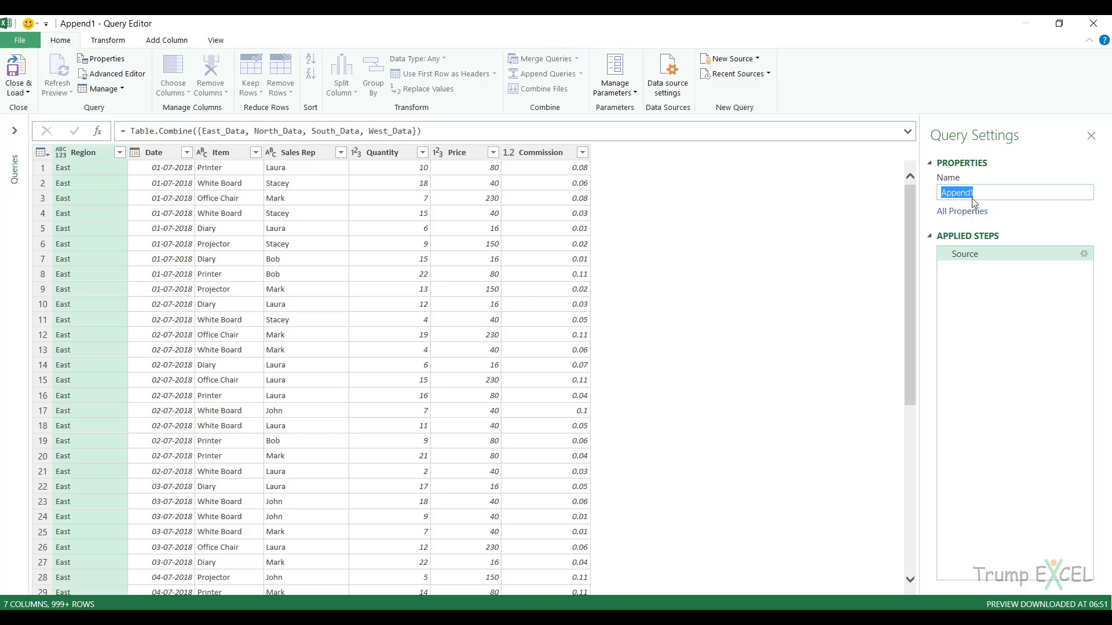
{"action": "type", "text": "ConsolidatedData"}
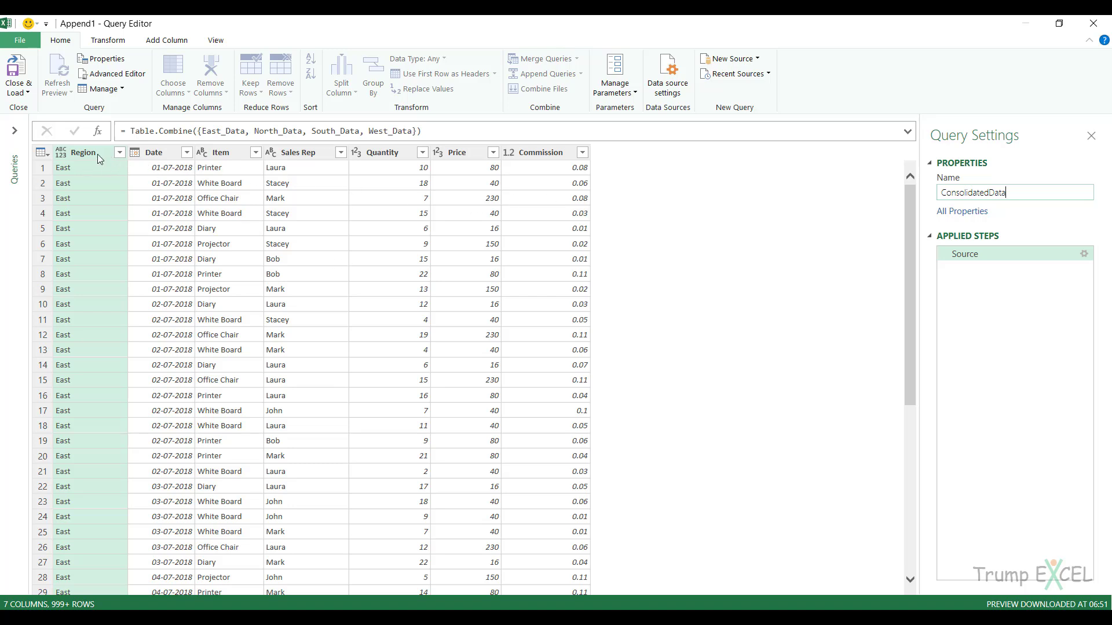
{"action": "key", "text": "Return"}
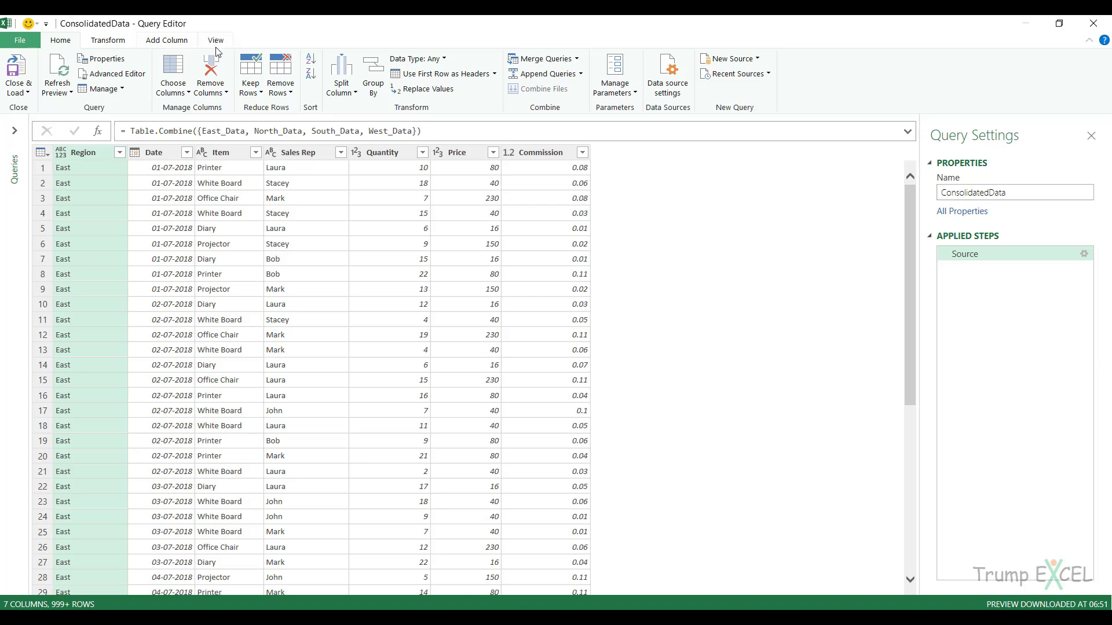
Set the Region column's data type to Text in the ConsolidatedData query, then select the Date column.
{"action": "left_click", "coordinate": [110, 42]}
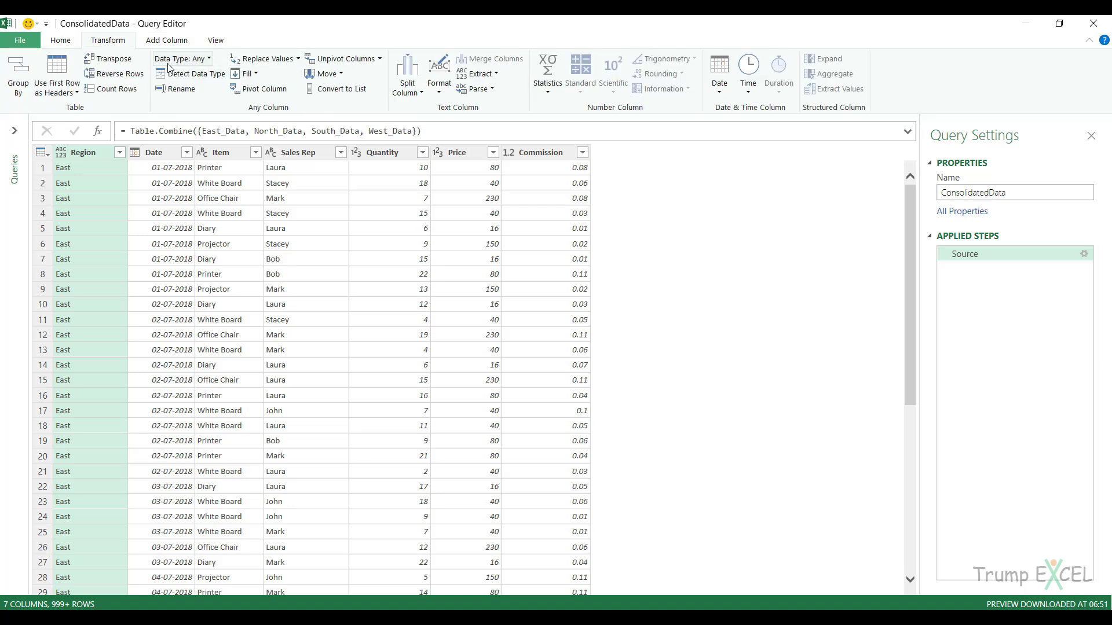
{"action": "left_click", "coordinate": [204, 59]}
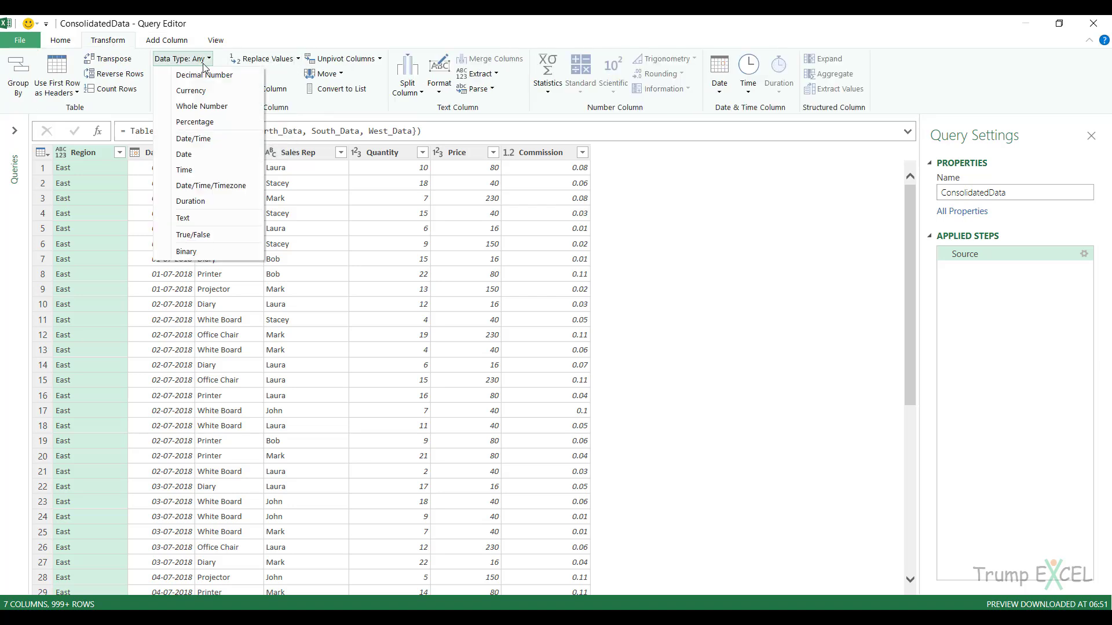
{"action": "left_click", "coordinate": [208, 218]}
{"action": "left_click", "coordinate": [169, 155]}
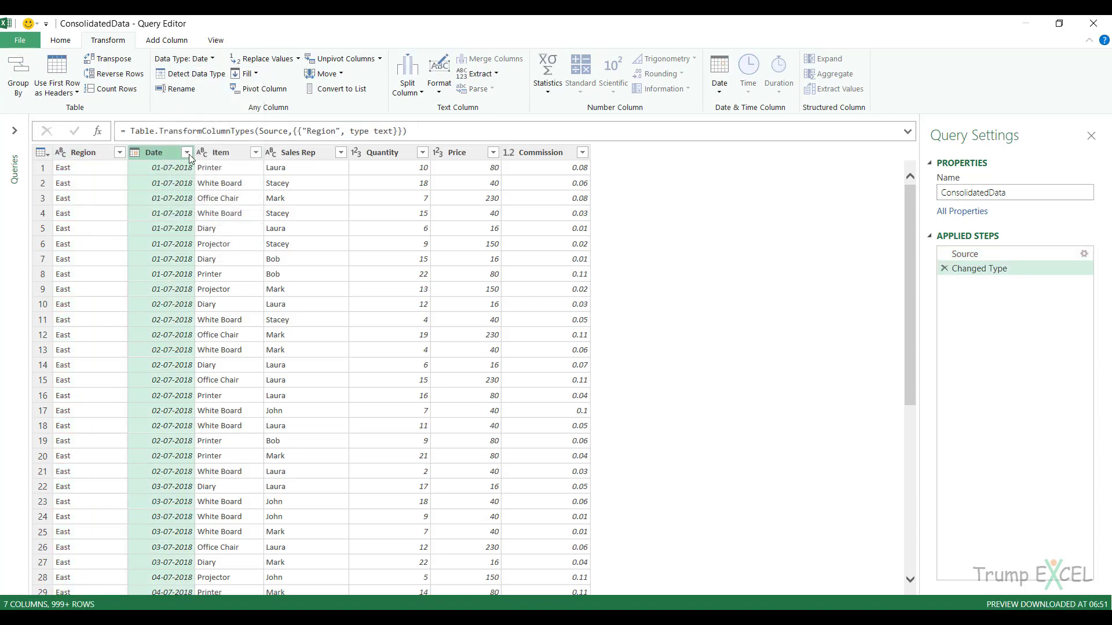
Check the data types of the Item, Sales Rep, Quantity, Price and Commission columns in the ConsolidatedData query.
{"action": "left_click", "coordinate": [237, 156]}
{"action": "left_click", "coordinate": [297, 157]}
{"action": "left_click", "coordinate": [375, 156]}
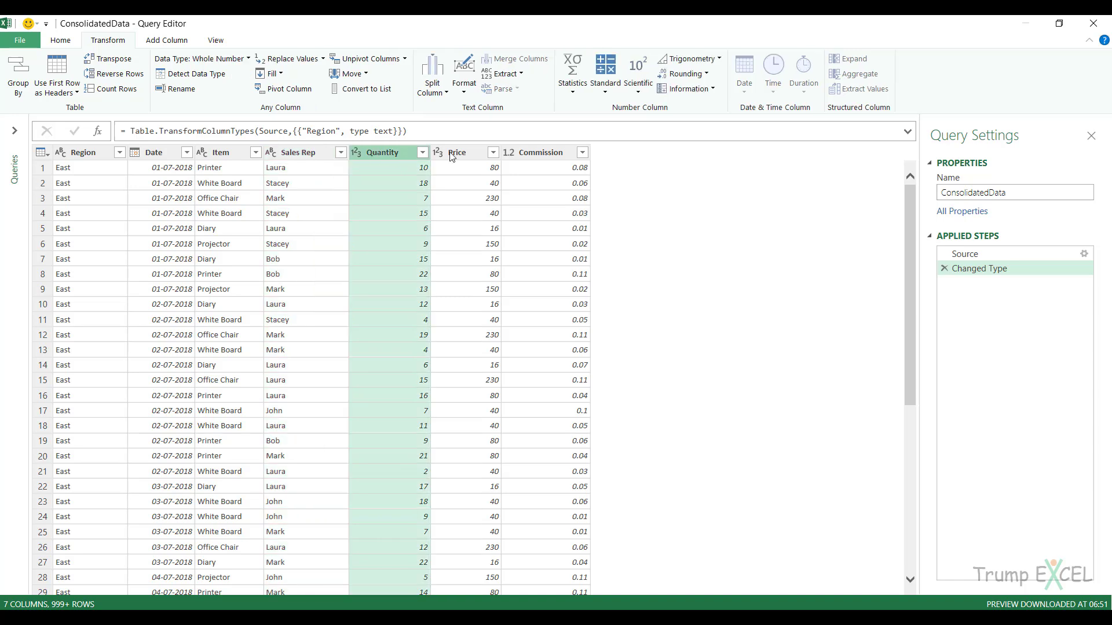
{"action": "left_click", "coordinate": [470, 154]}
{"action": "left_click", "coordinate": [543, 156]}
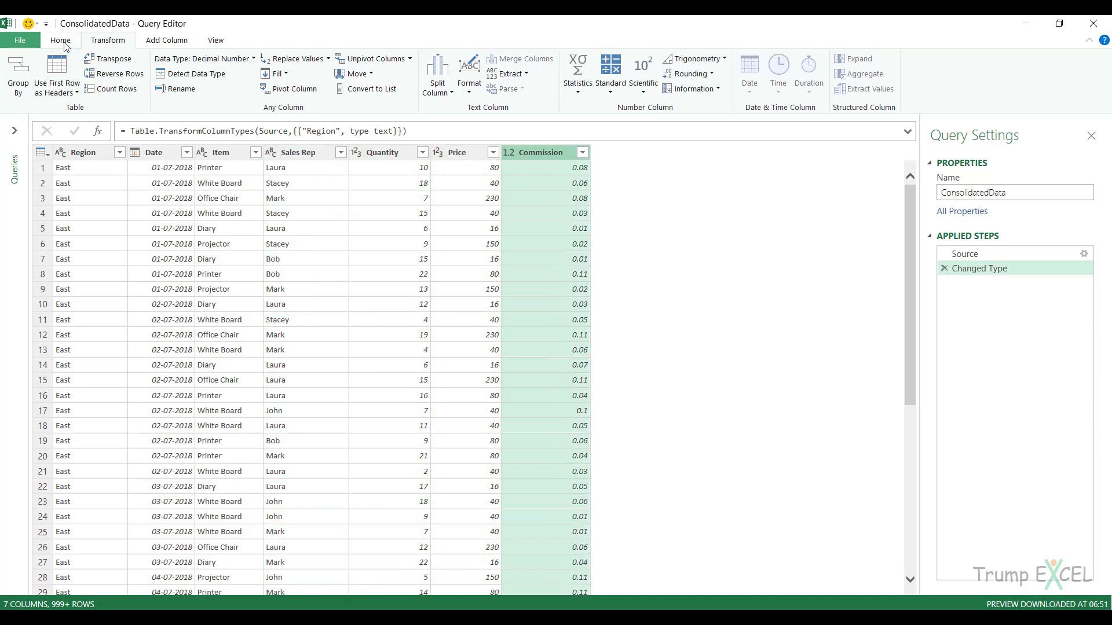
Close the Query Editor and load the ConsolidatedData query as a table on a new worksheet.
{"action": "left_click", "coordinate": [60, 40]}
{"action": "left_click", "coordinate": [23, 42]}
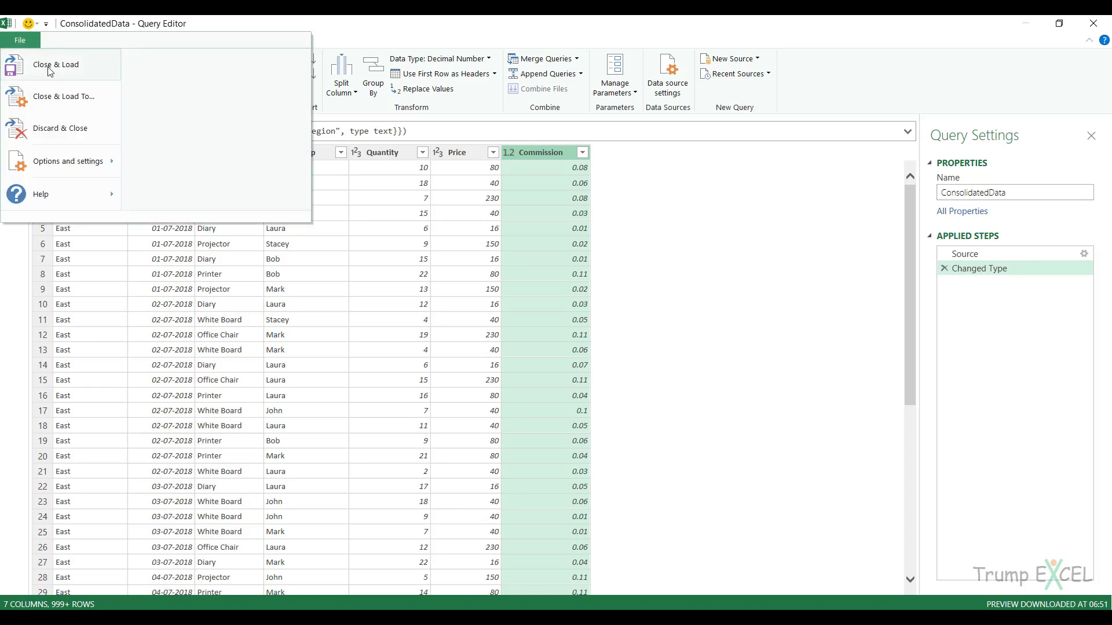
{"action": "left_click", "coordinate": [50, 69]}
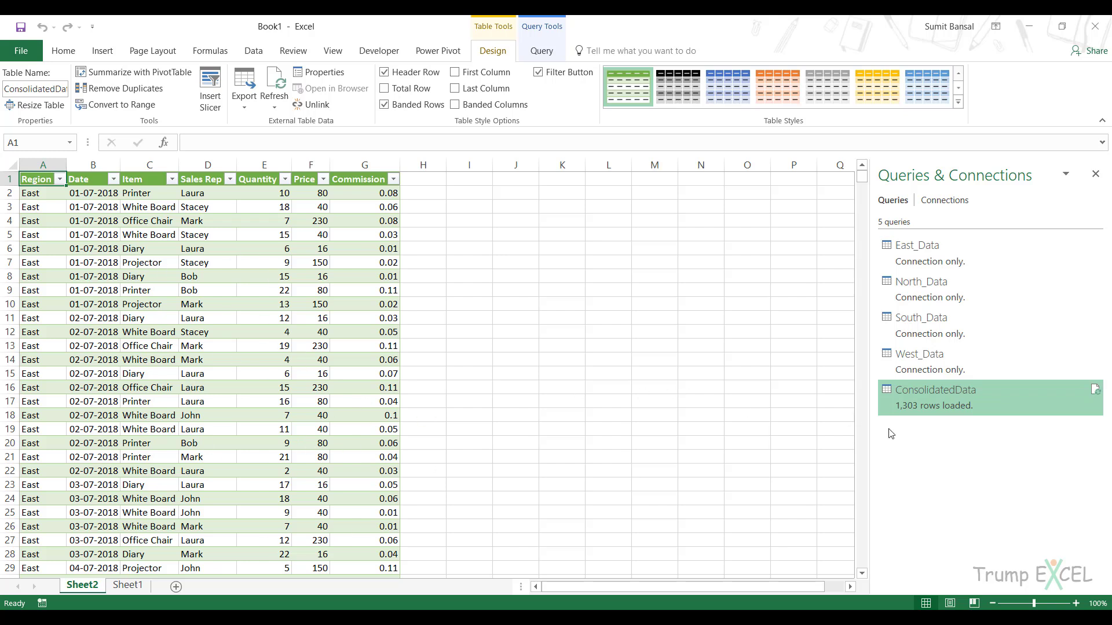
{"action": "mouse_move", "coordinate": [918, 417]}
Replace the East Data.xlsx file on the desktop with the copy of East Data.xlsx from the New Data folder.
{"action": "left_click", "coordinate": [1029, 26]}
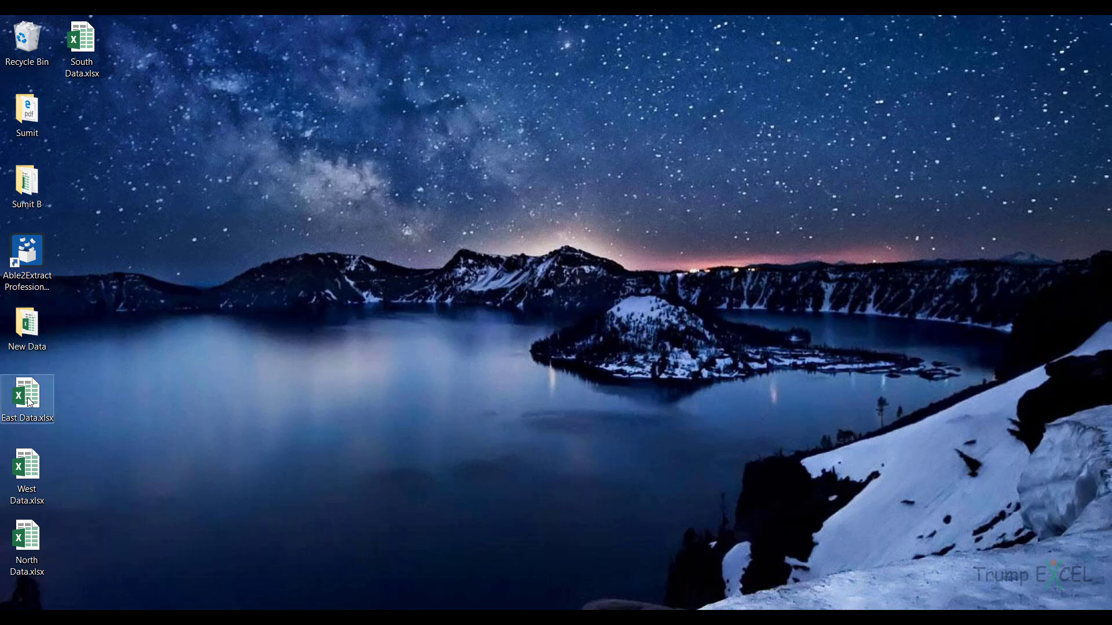
{"action": "double_click", "coordinate": [25, 336]}
{"action": "left_click", "coordinate": [314, 181]}
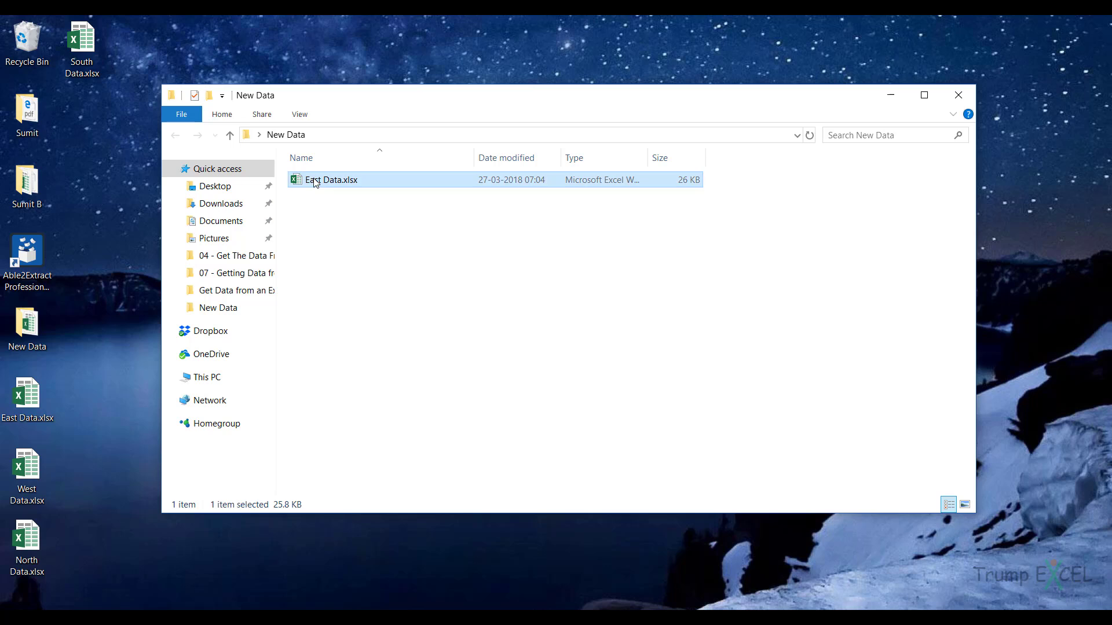
{"action": "left_click", "coordinate": [35, 396]}
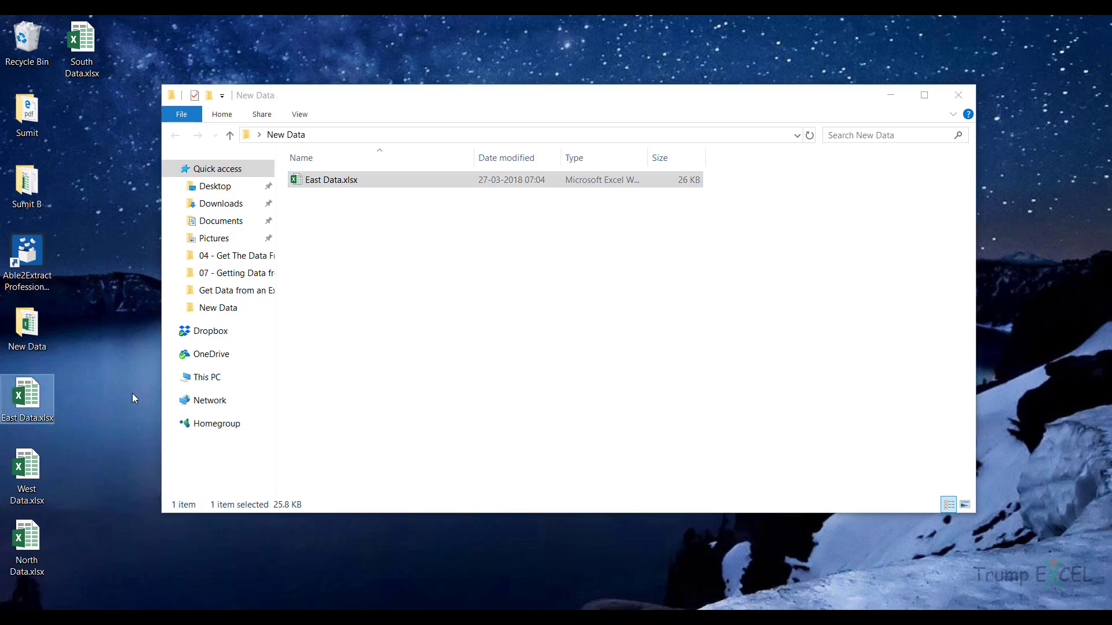
{"action": "key", "text": "Delete"}
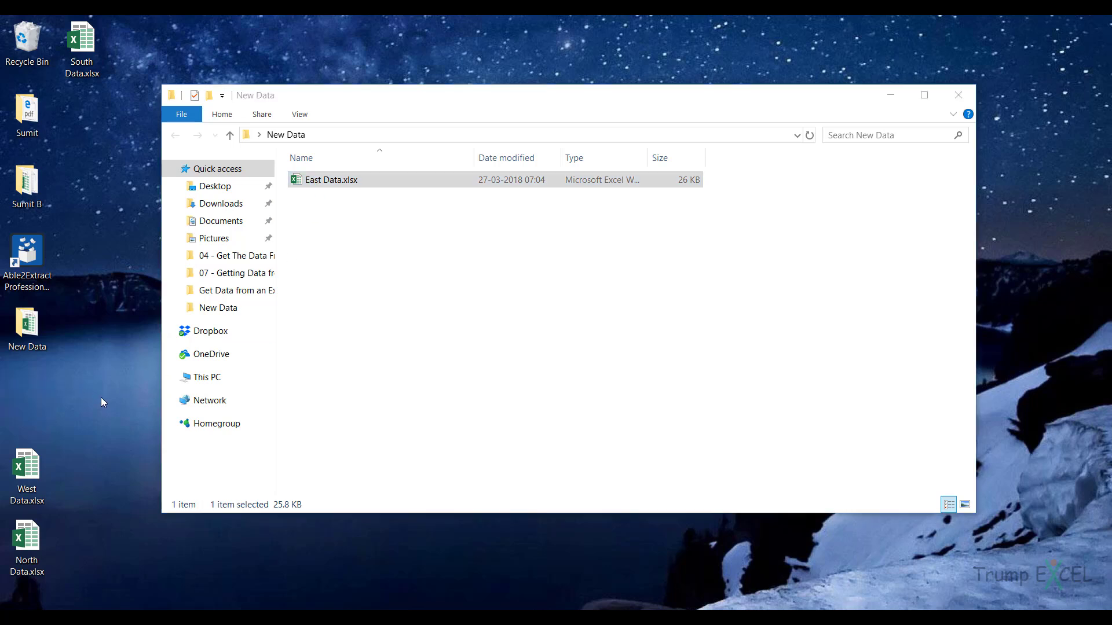
{"action": "key", "text": "ctrl+z"}
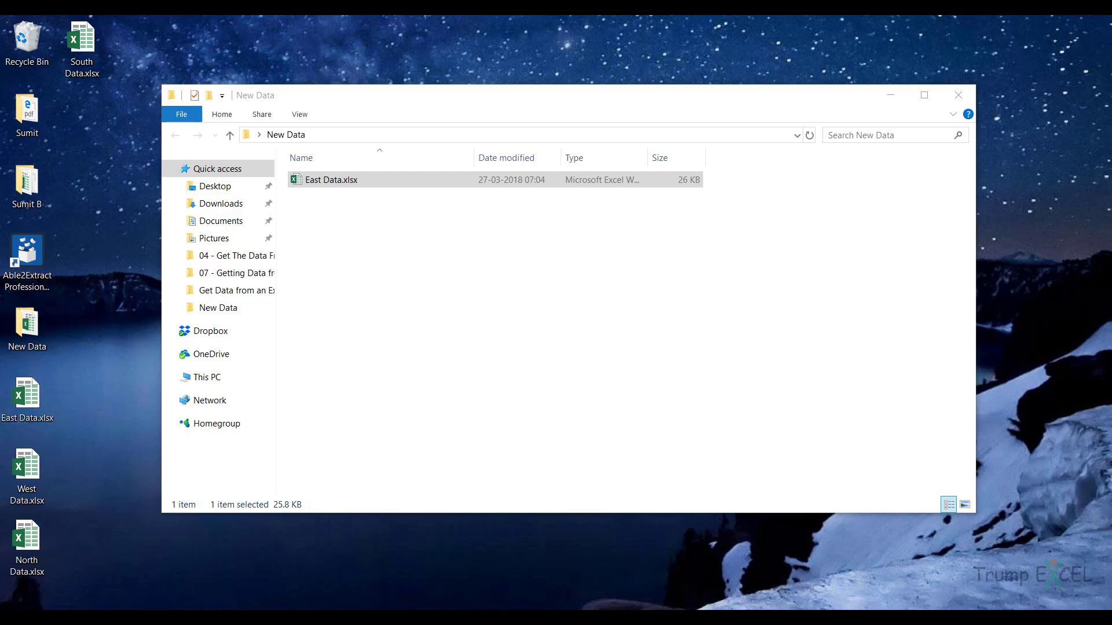
Return to the Book1 workbook and refresh the ConsolidatedData table on Sheet2.
{"action": "left_click", "coordinate": [509, 566]}
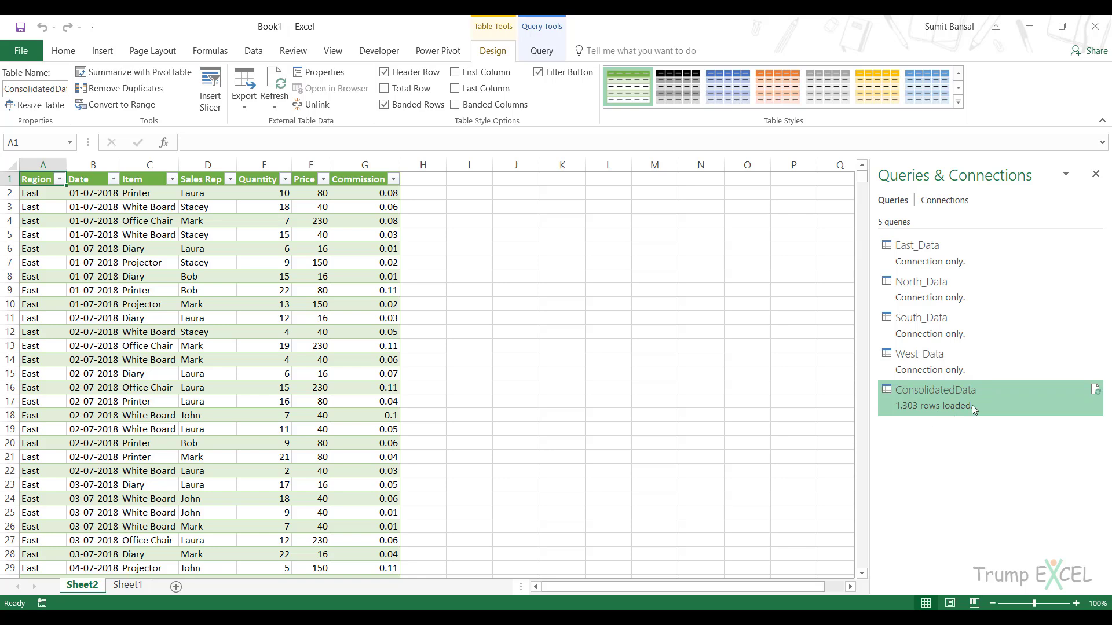
{"action": "left_click", "coordinate": [146, 234]}
{"action": "right_click", "coordinate": [147, 236]}
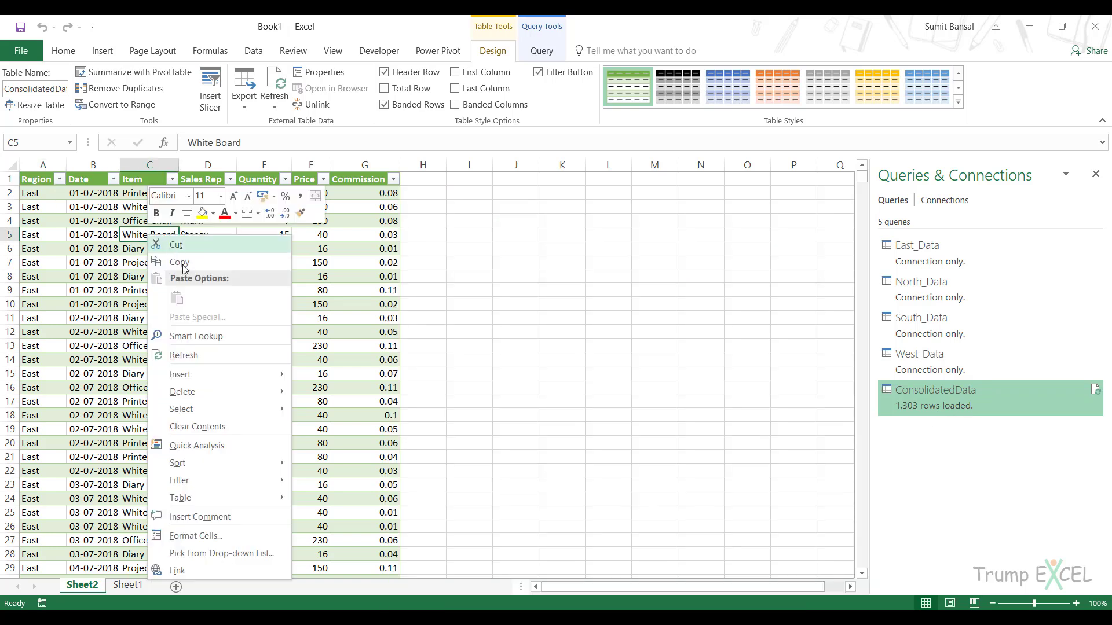
{"action": "left_click", "coordinate": [196, 354]}
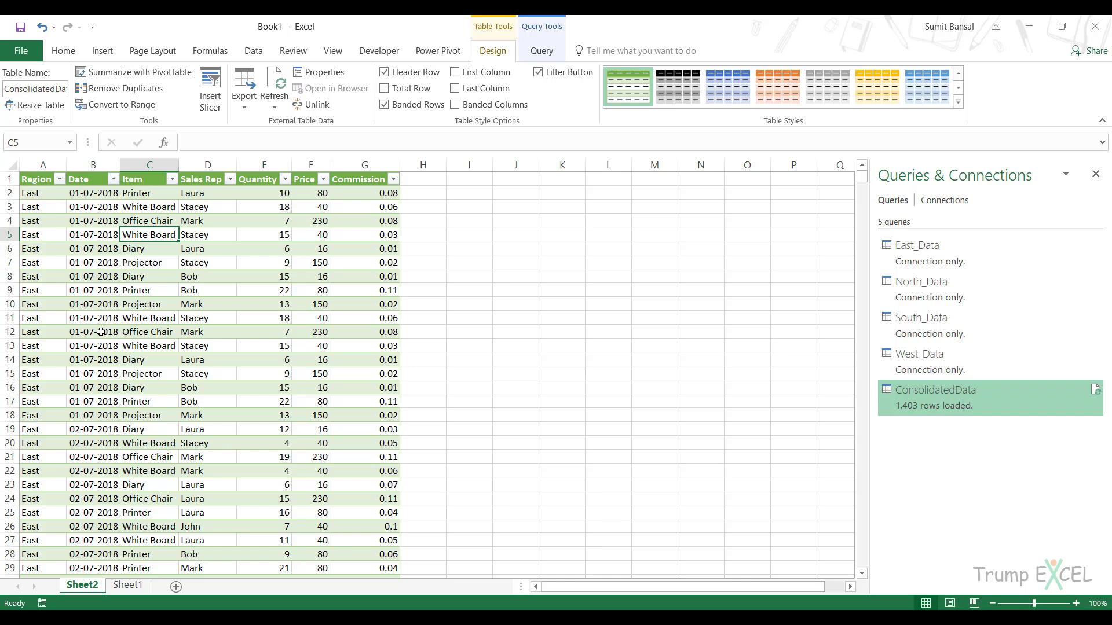
Close the New Data folder window on the desktop and return to the Book1 workbook.
{"action": "mouse_move", "coordinate": [933, 262]}
{"action": "left_click", "coordinate": [1029, 26]}
{"action": "left_click", "coordinate": [973, 100]}
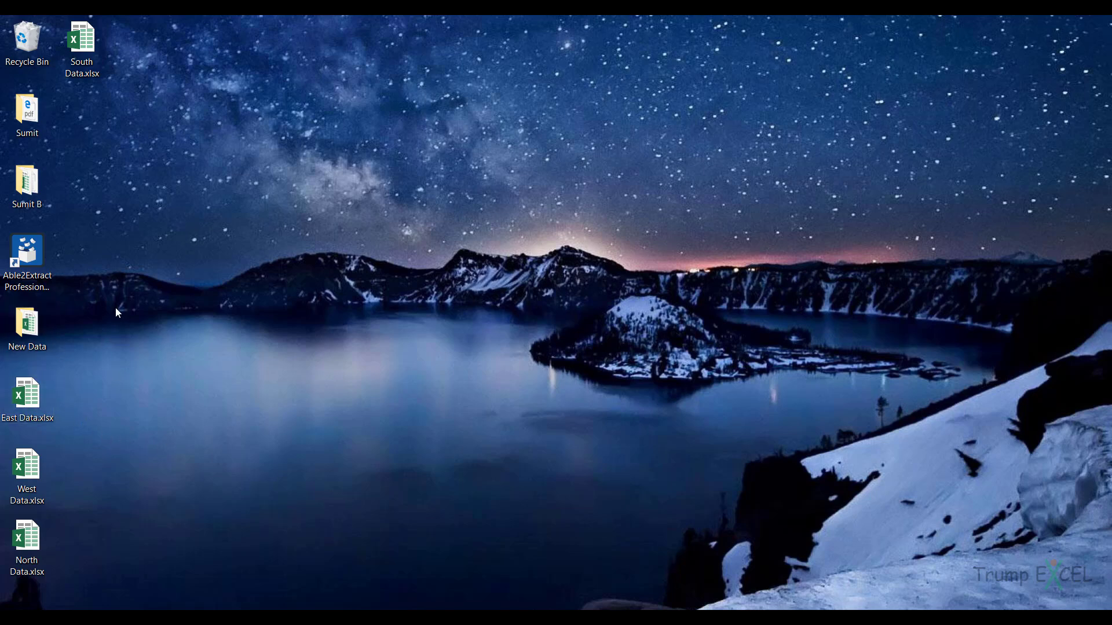
{"action": "left_click", "coordinate": [500, 561]}
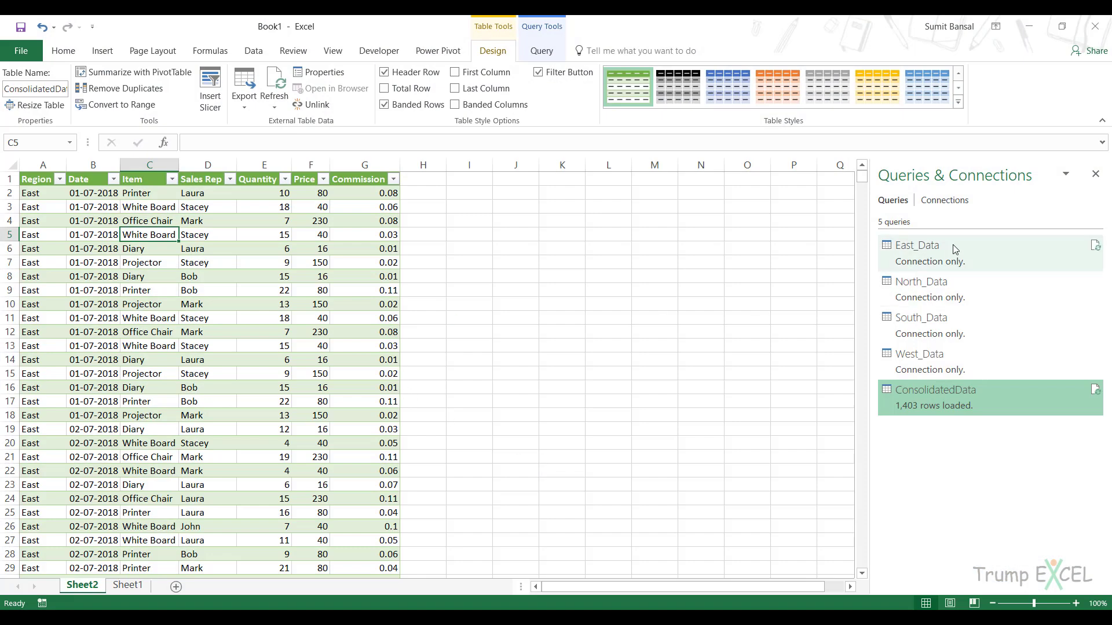
Inspect the file path setting and file browser of the East_Data query's Source step, then exit the Query Editor without changing the path.
{"action": "double_click", "coordinate": [968, 253]}
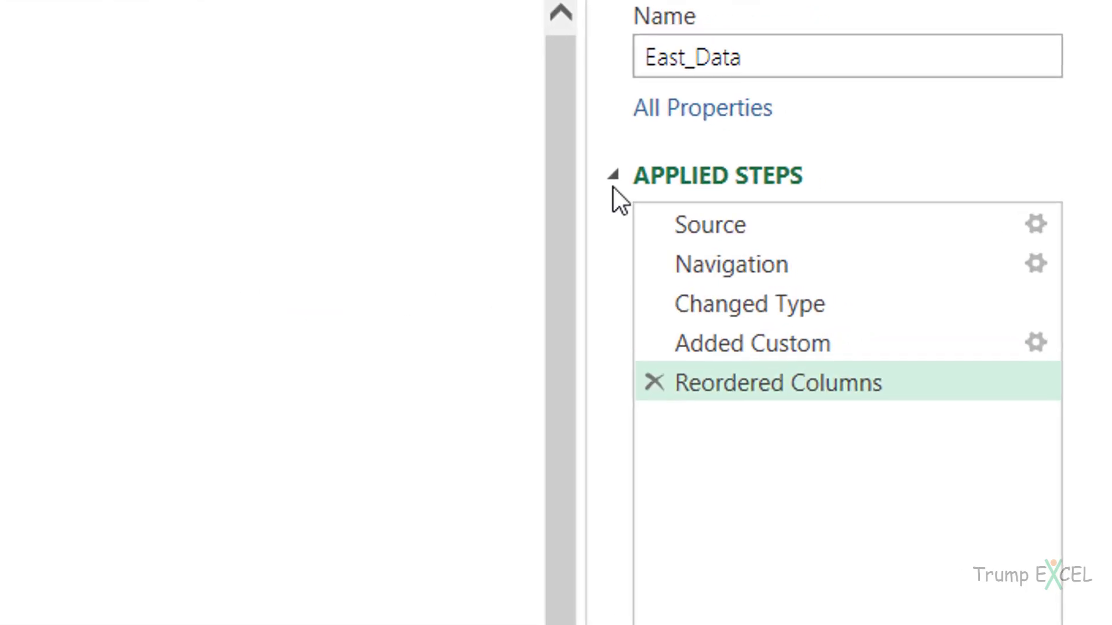
{"action": "left_click", "coordinate": [759, 227]}
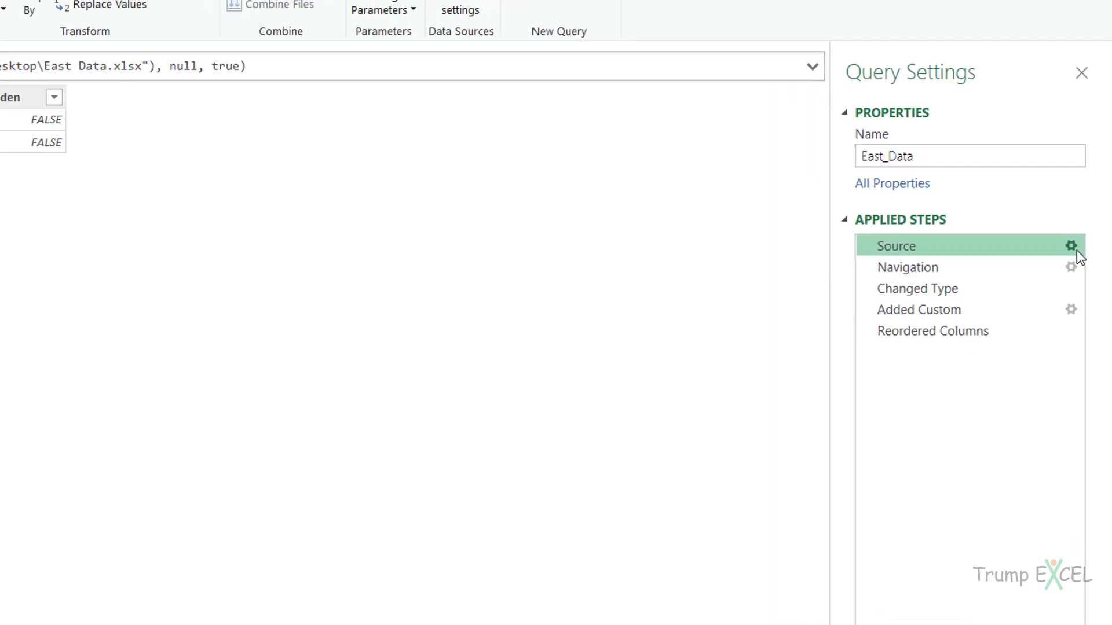
{"action": "left_click", "coordinate": [1070, 246]}
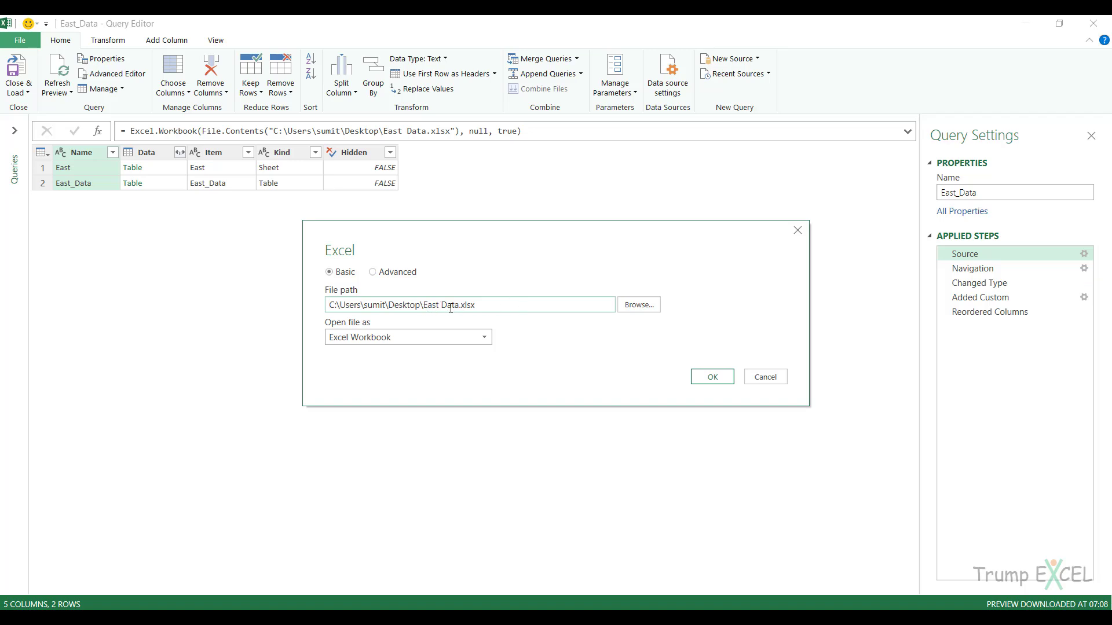
{"action": "left_click", "coordinate": [637, 305]}
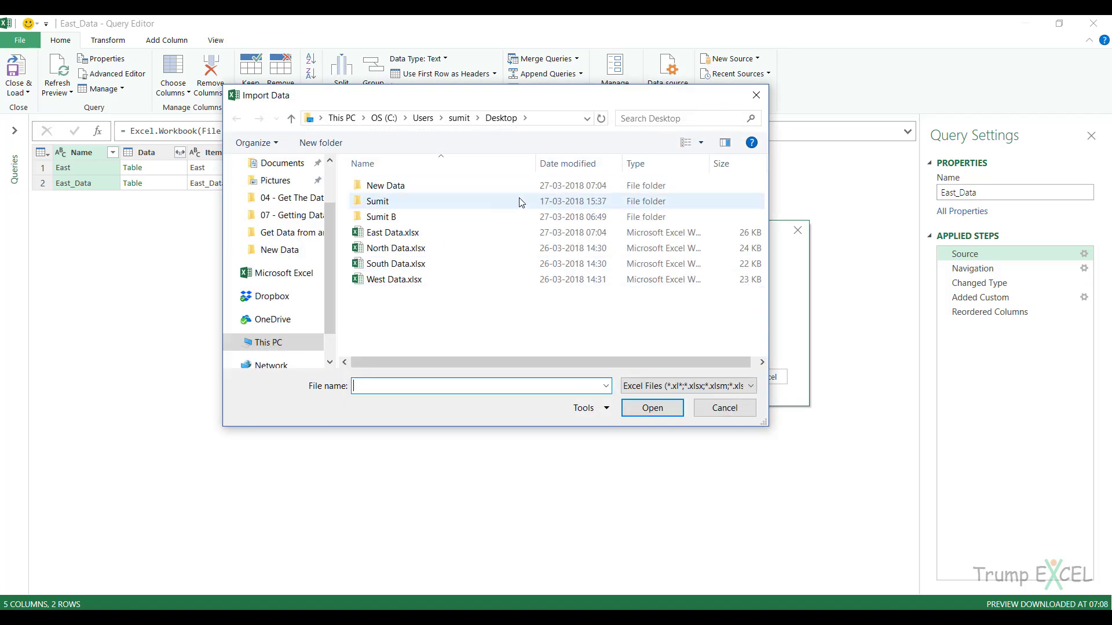
{"action": "left_click", "coordinate": [729, 408]}
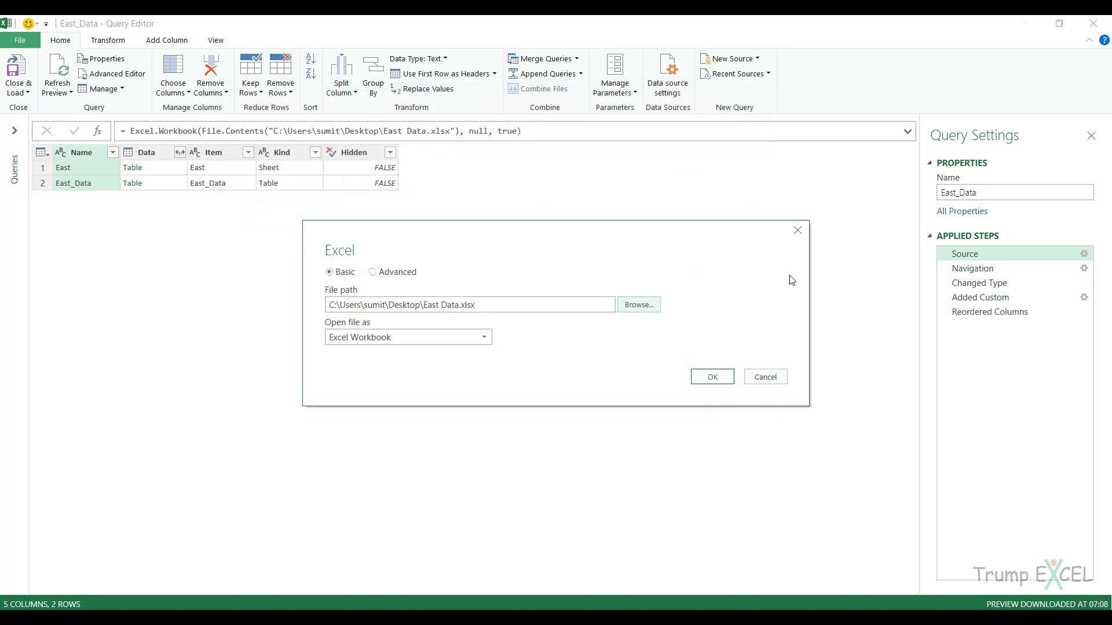
{"action": "left_click", "coordinate": [798, 231]}
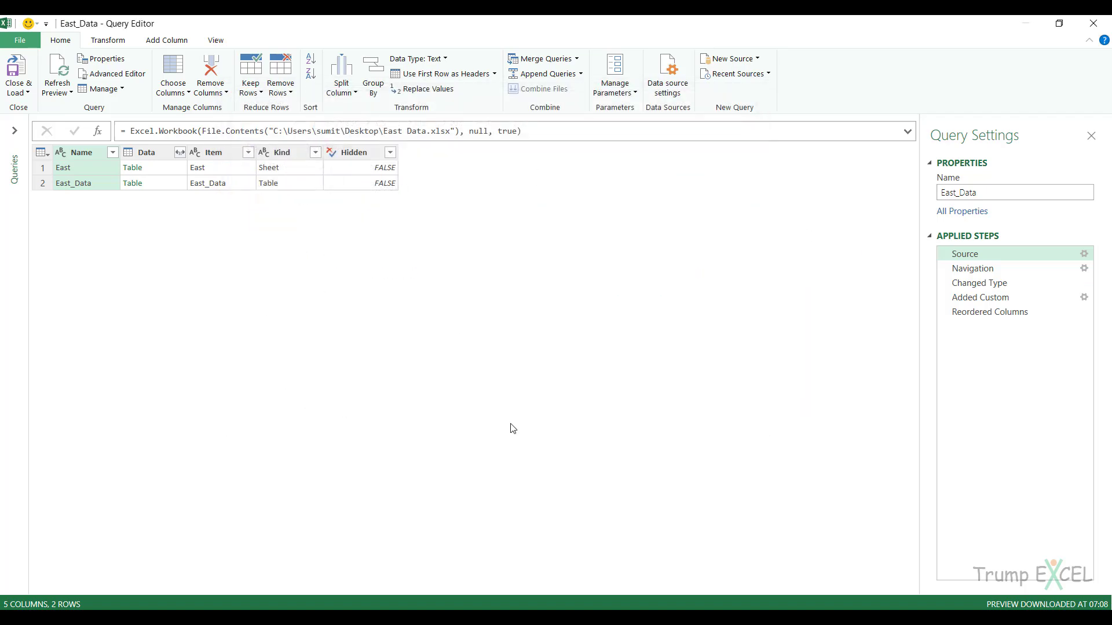
{"action": "left_click", "coordinate": [1106, 24]}
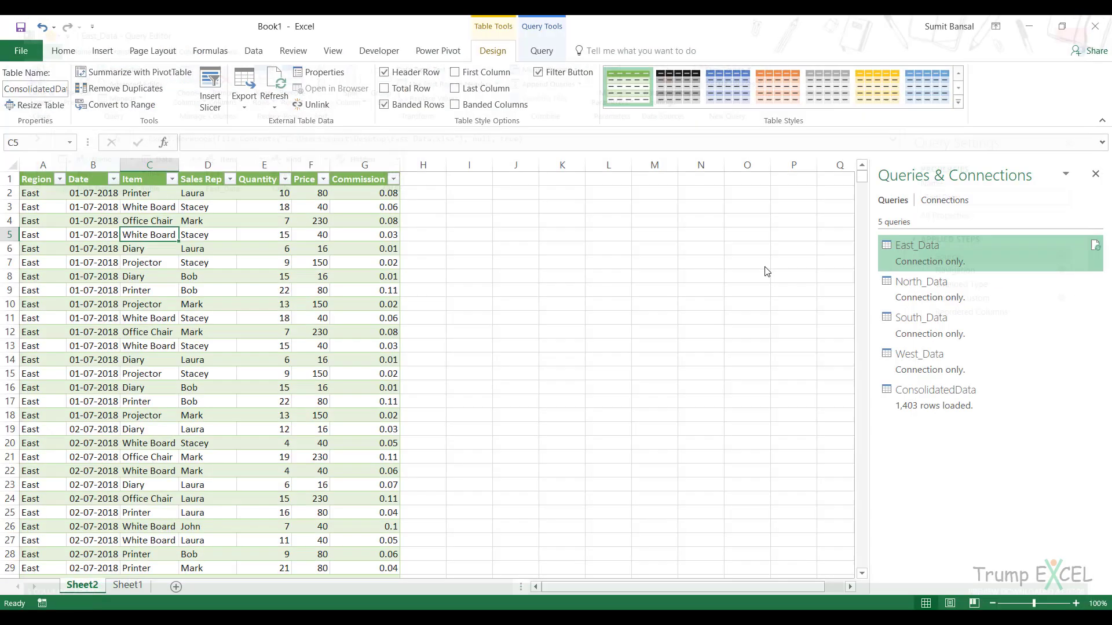